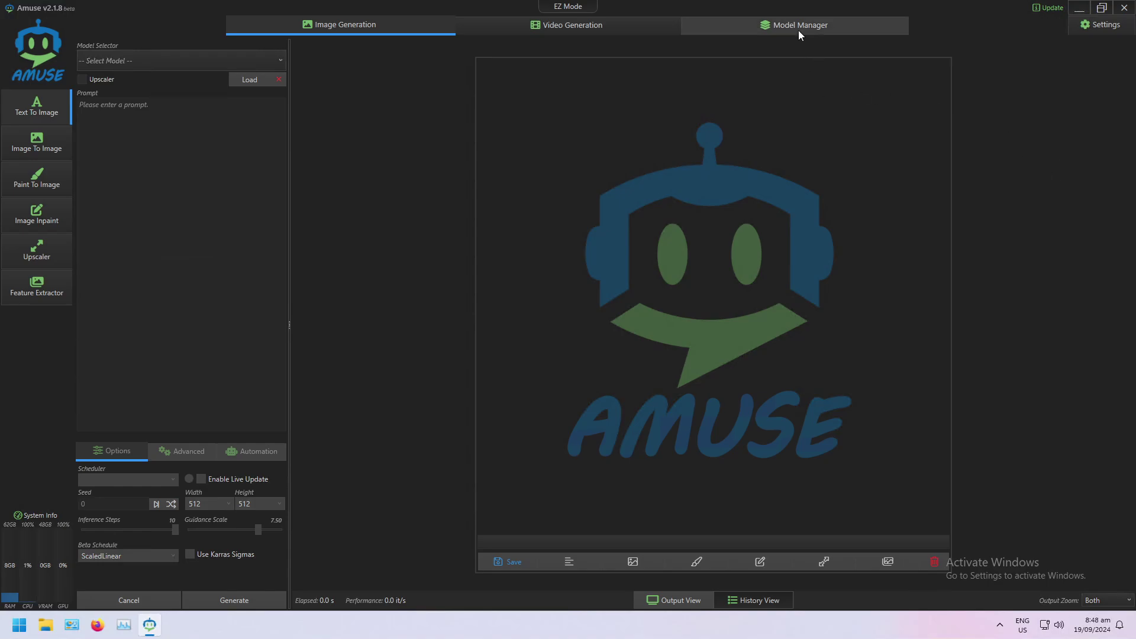
click(812, 43)
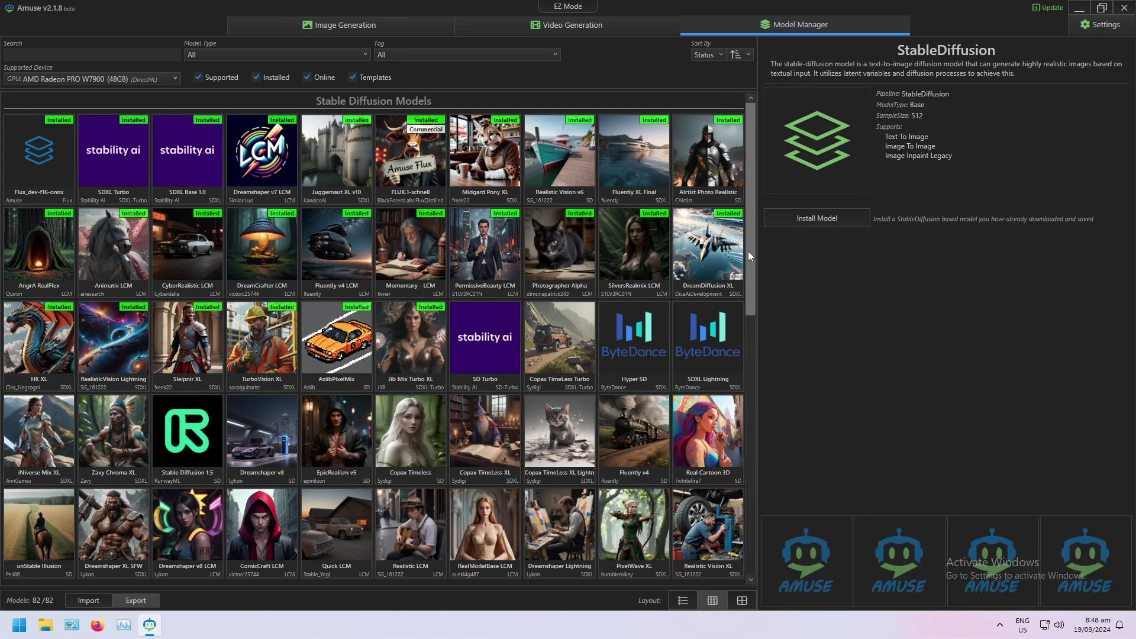
scroll(736, 328, down, 5)
scroll(485, 468, down, 3)
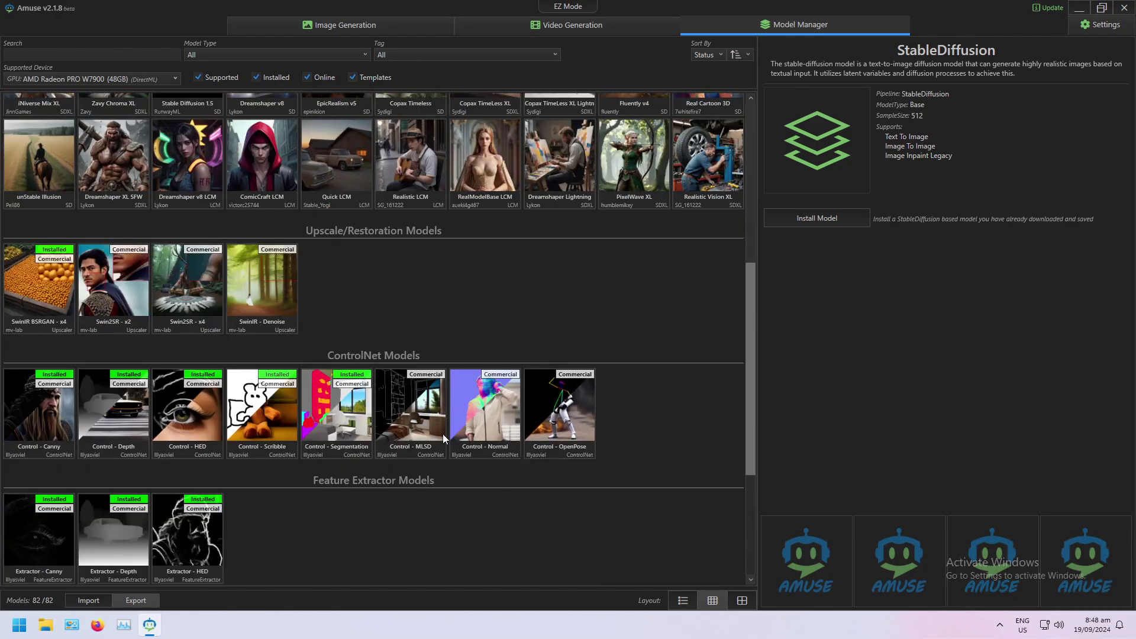
scroll(375, 365, down, 3)
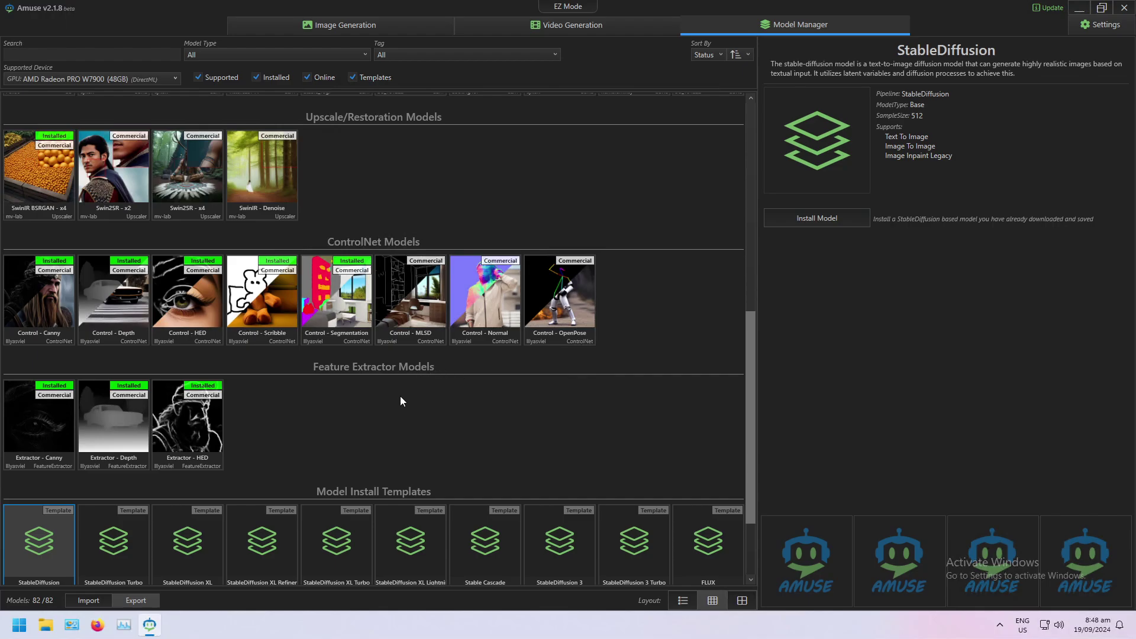
scroll(385, 403, down, 1)
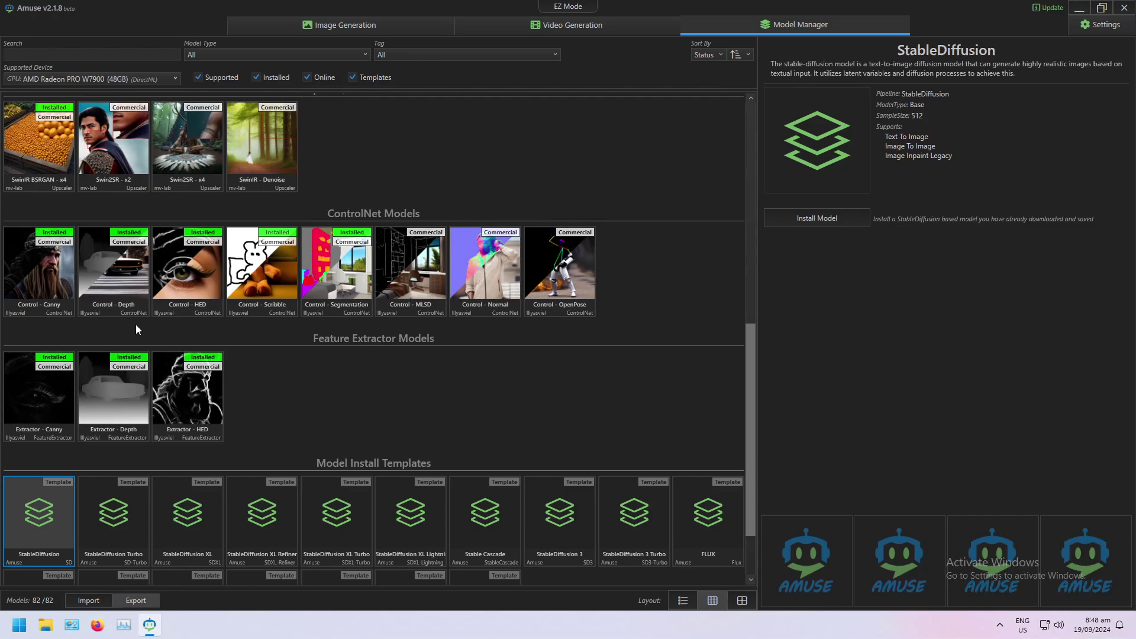
Load the Dreamshaper v7 LCM model on the Image Generation page
click(360, 27)
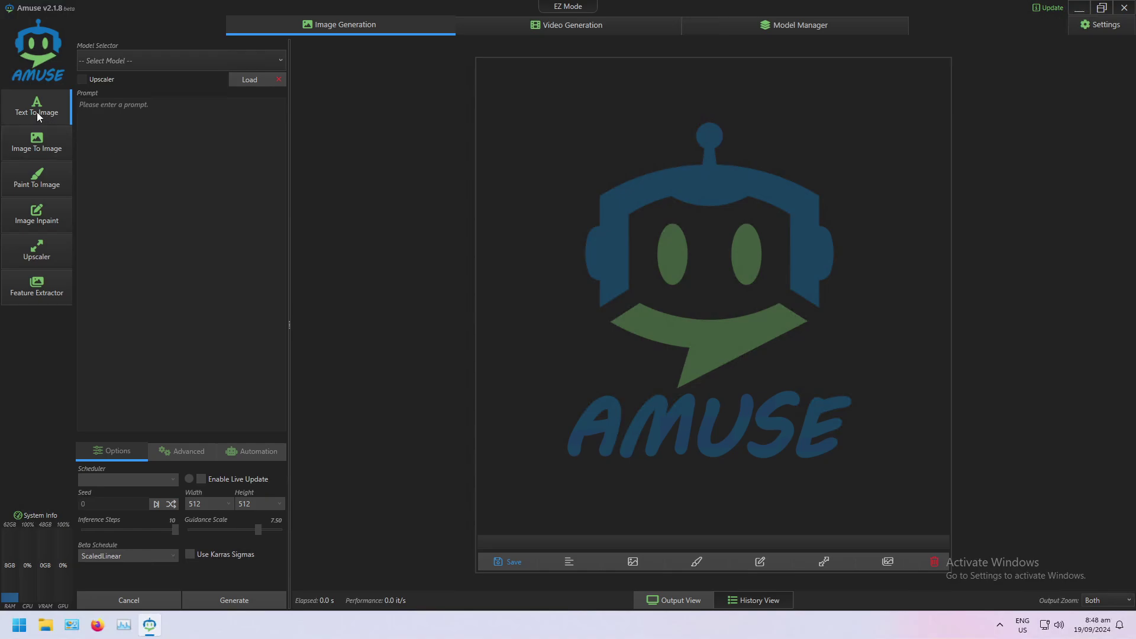
click(160, 62)
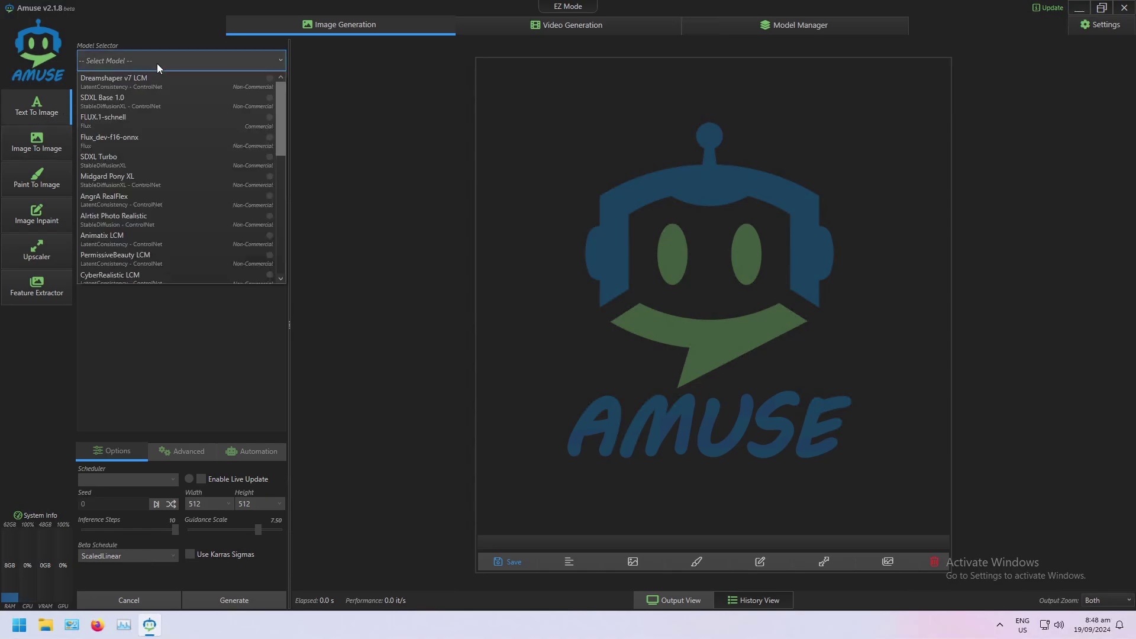
click(133, 78)
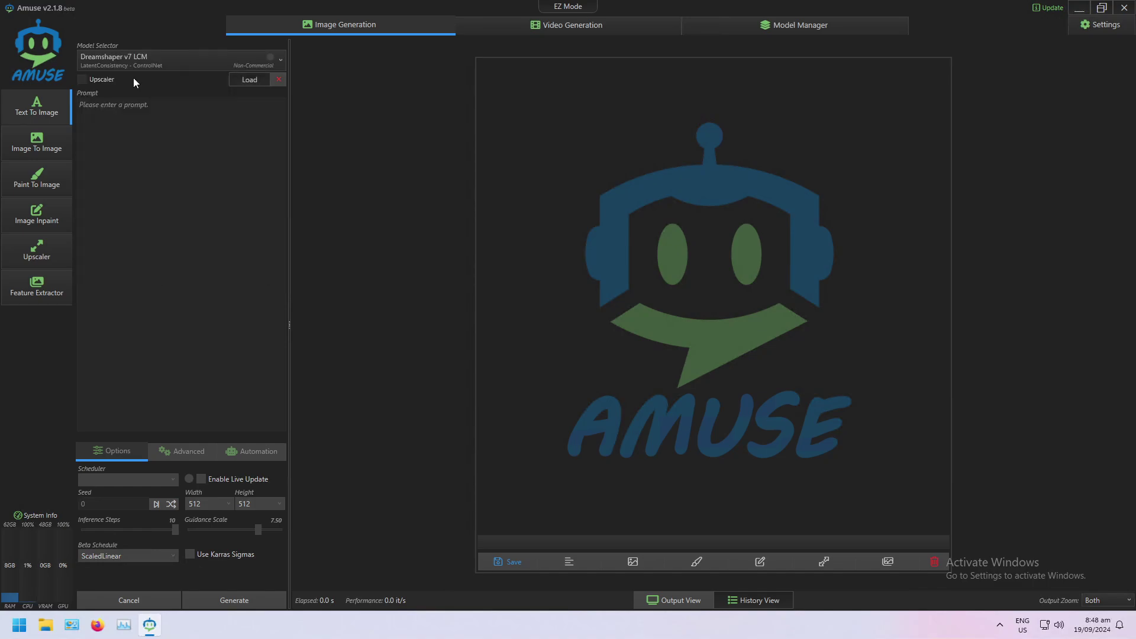
click(249, 80)
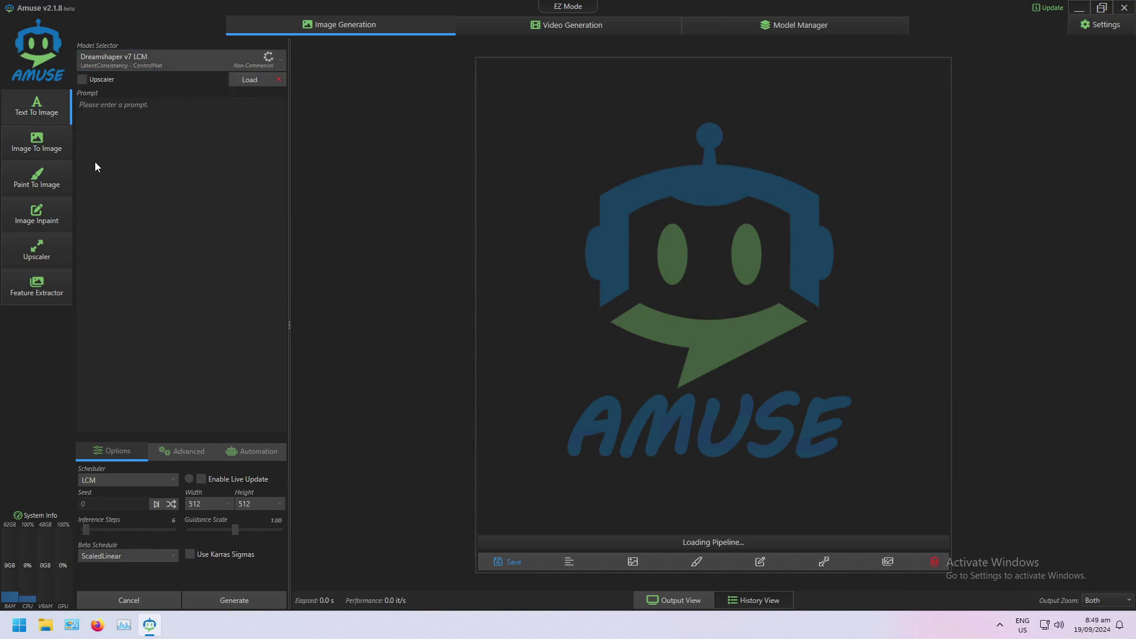
Enter the prompt 'a cool eighties car', set 15 inference steps, and generate three red car images
click(200, 103)
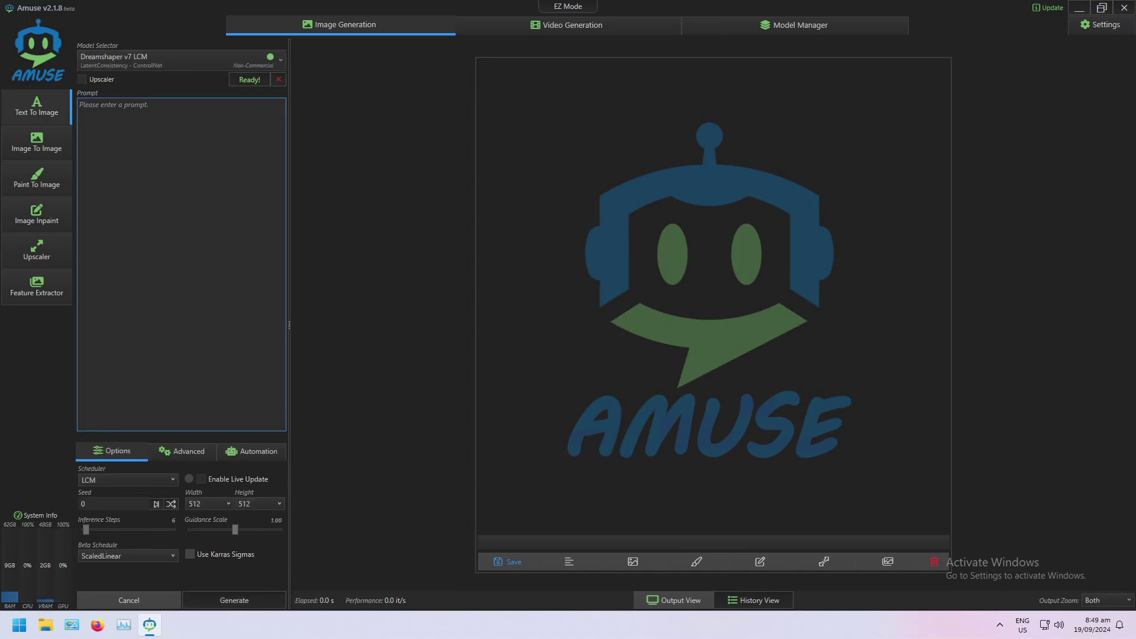
text(a cool eighties car)
click(155, 529)
click(153, 534)
click(239, 602)
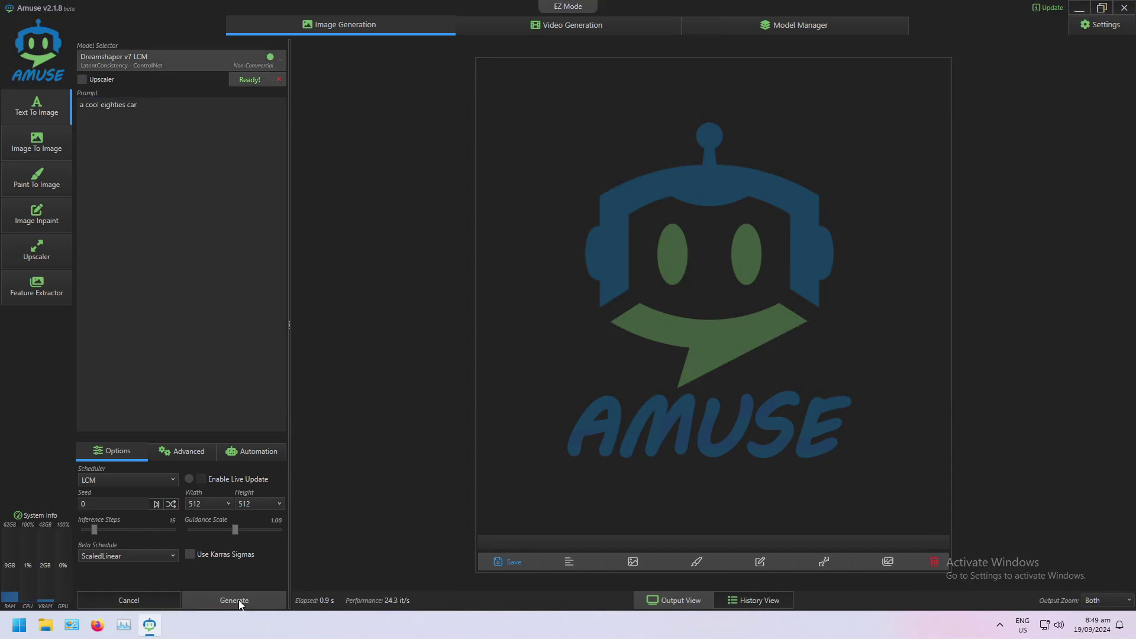
click(257, 599)
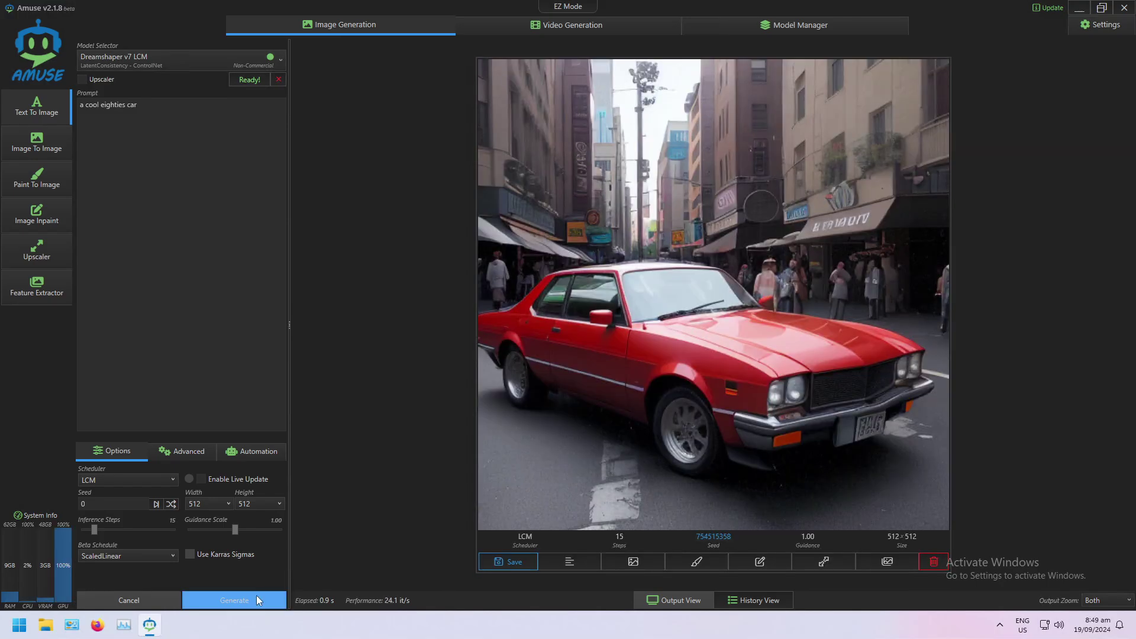
click(257, 595)
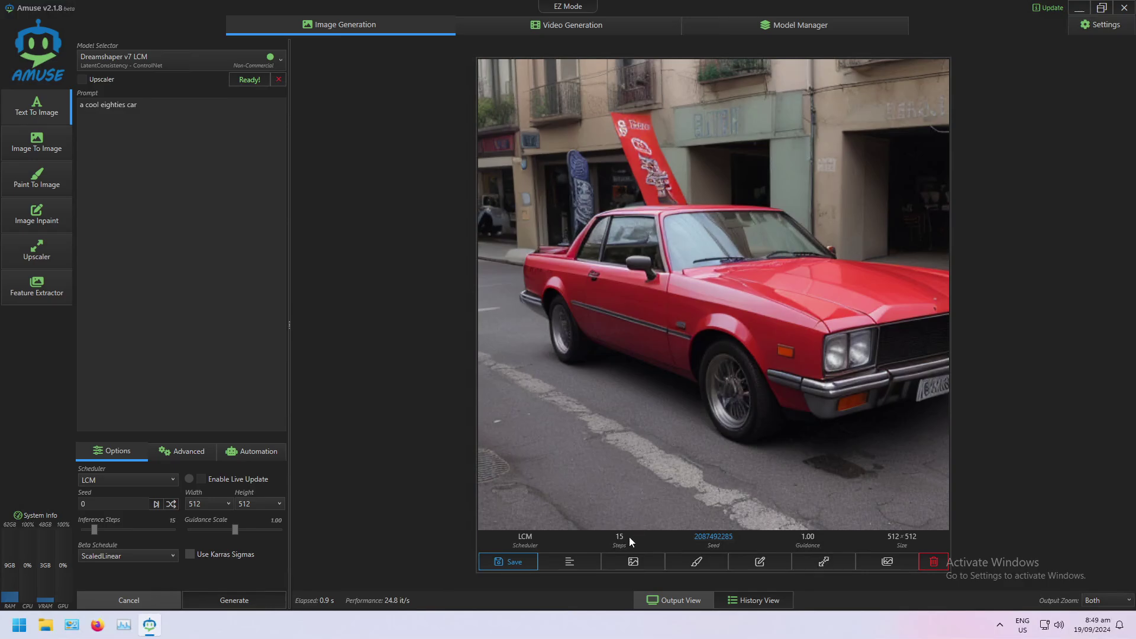
Send the red car image to the Feature Extractor and create a depth map with Extractor - Depth
click(887, 560)
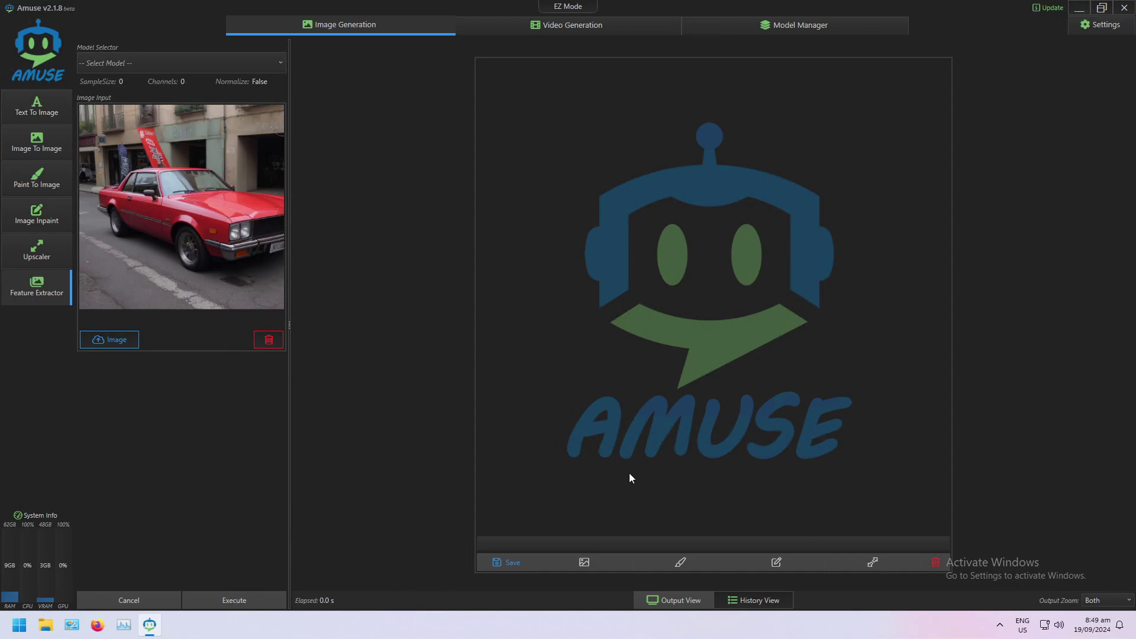
click(182, 64)
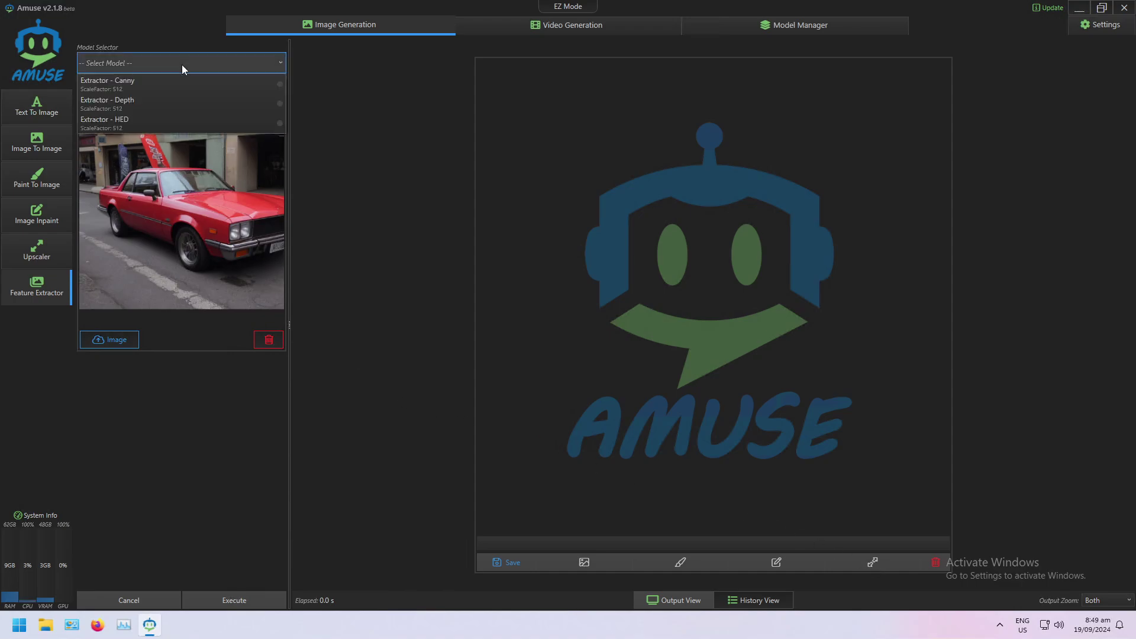
click(161, 106)
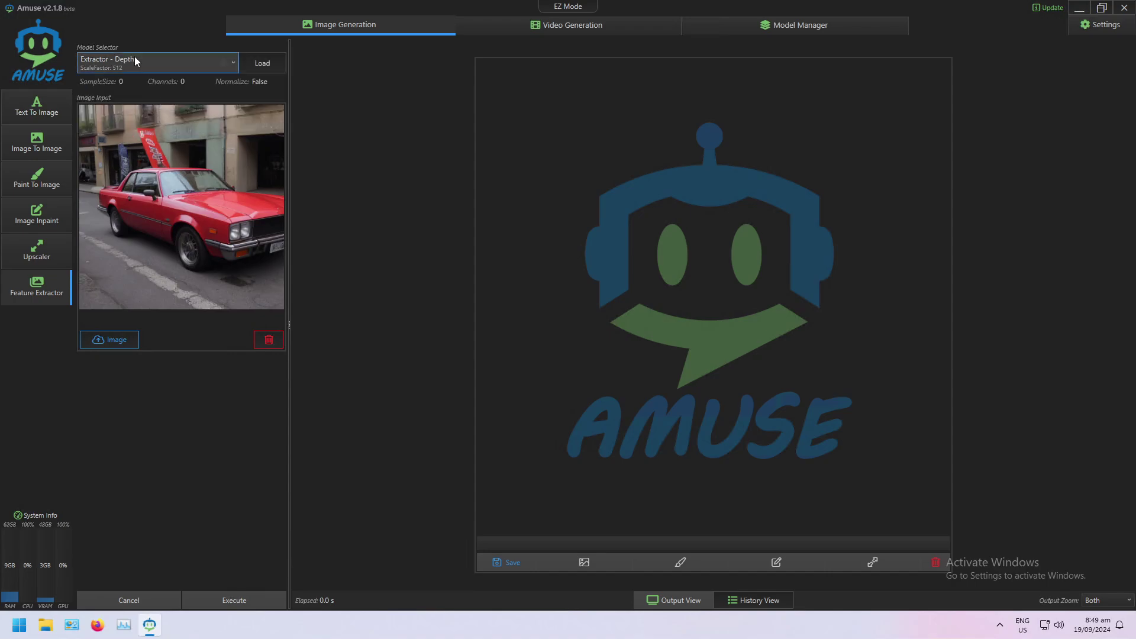
click(268, 65)
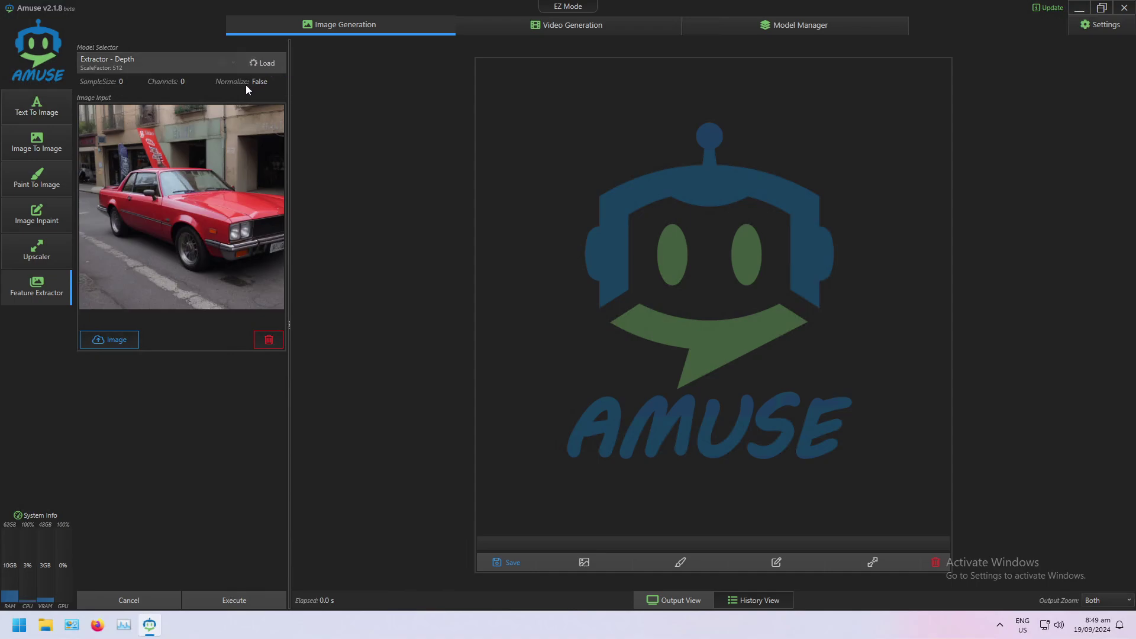
click(282, 595)
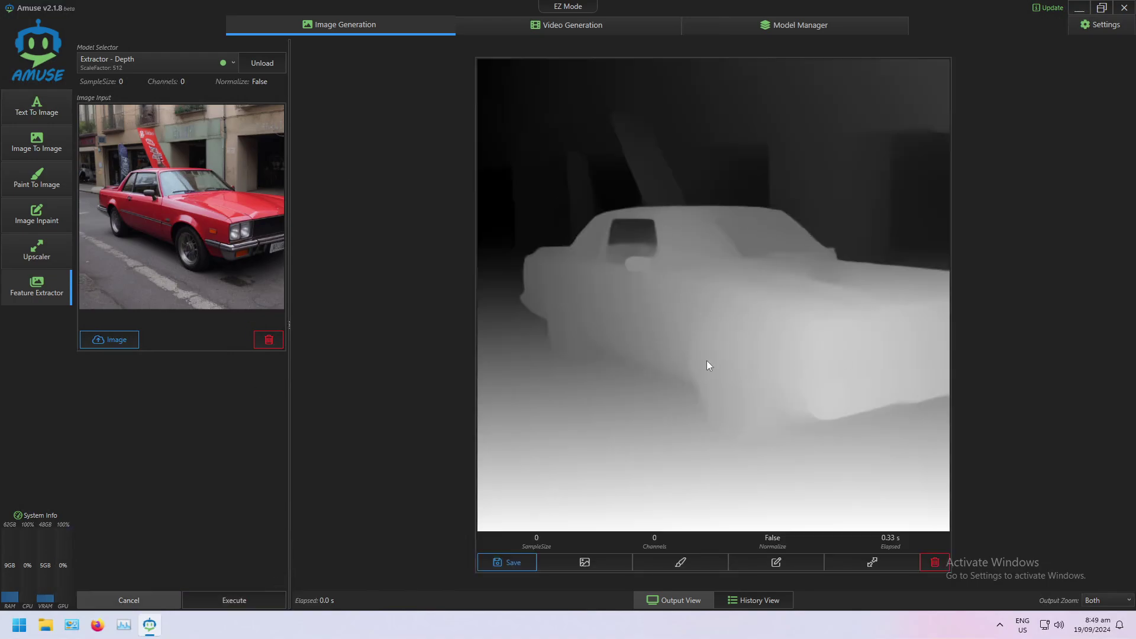
Send the depth map to Image To Image and load Dreamshaper v7 LCM
click(613, 562)
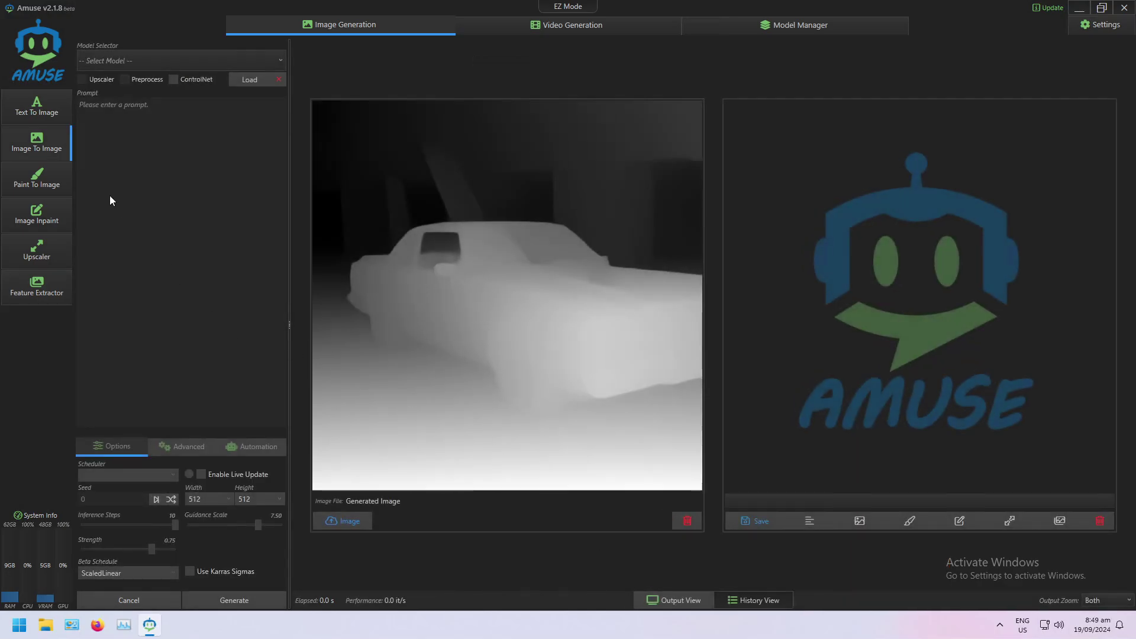
click(114, 62)
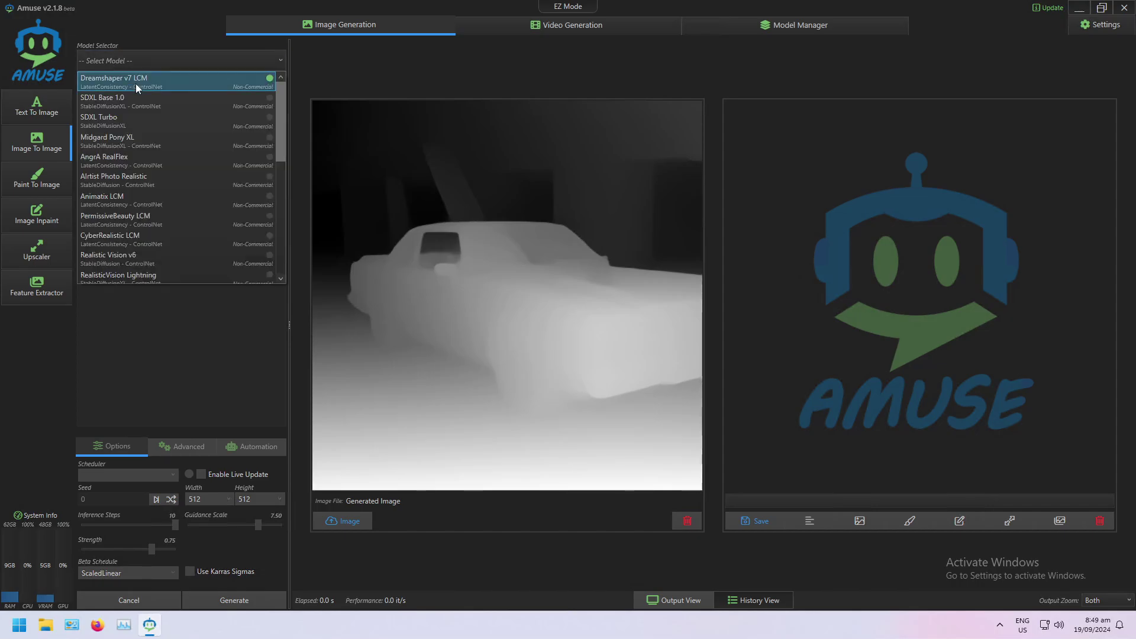
click(136, 83)
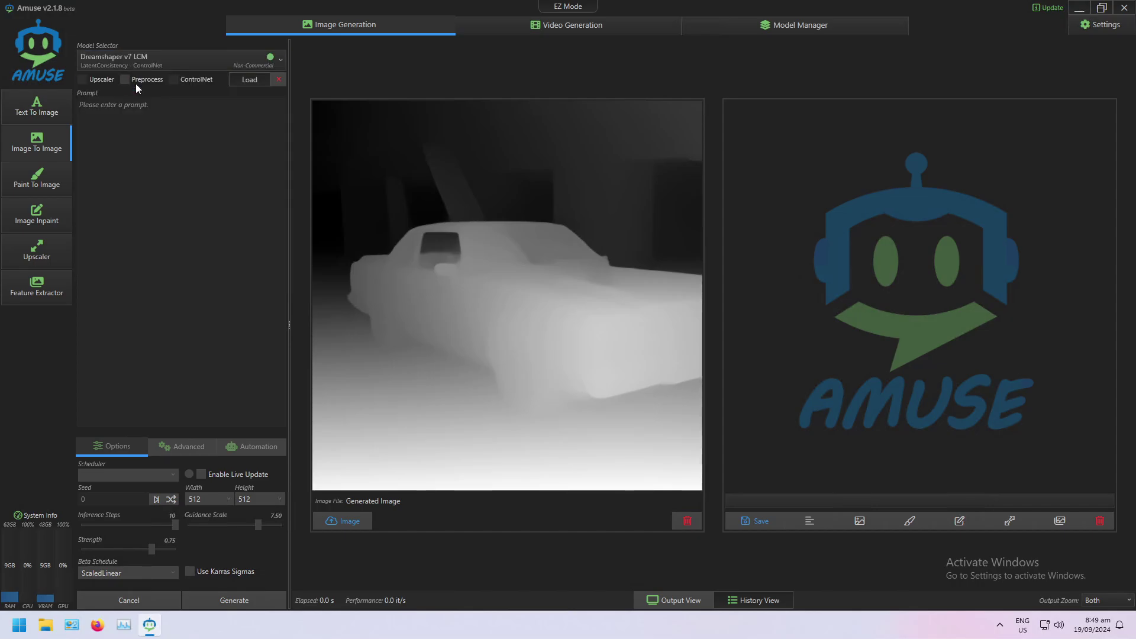
click(258, 79)
Enable ControlNet with Control - Depth loaded and enter the prompt 'a cool eighties car'
click(174, 77)
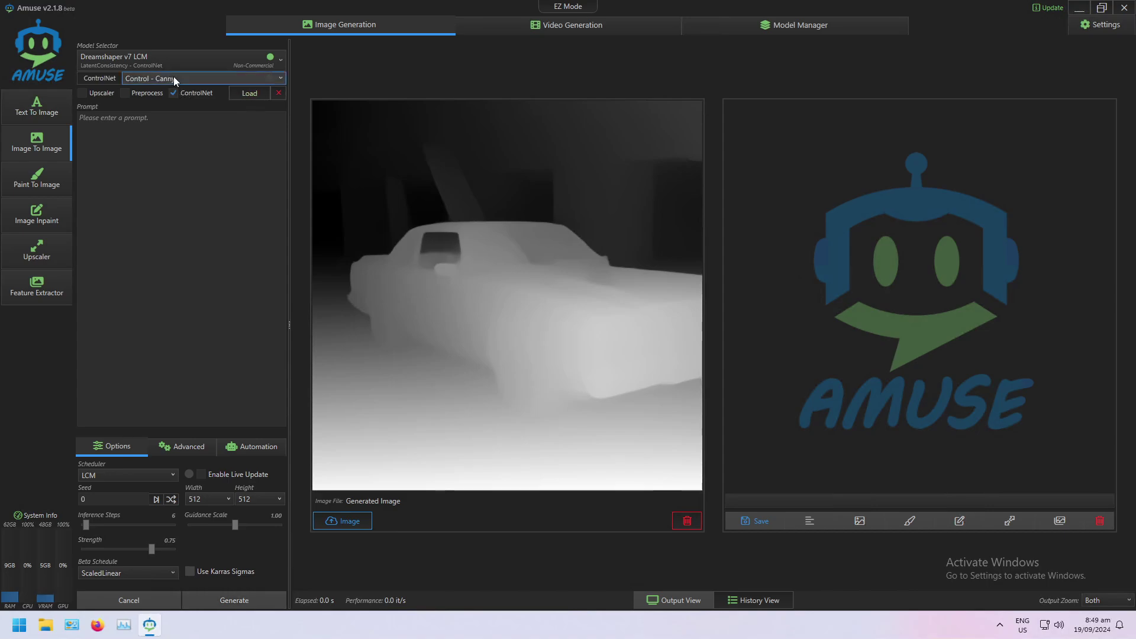
click(176, 76)
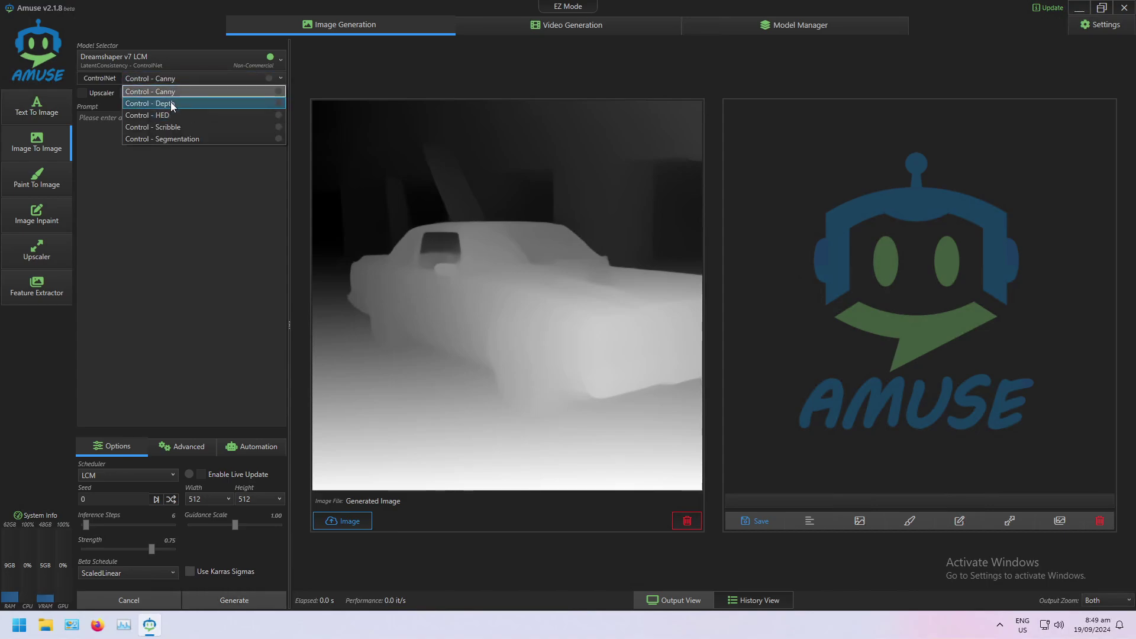
click(170, 103)
click(256, 93)
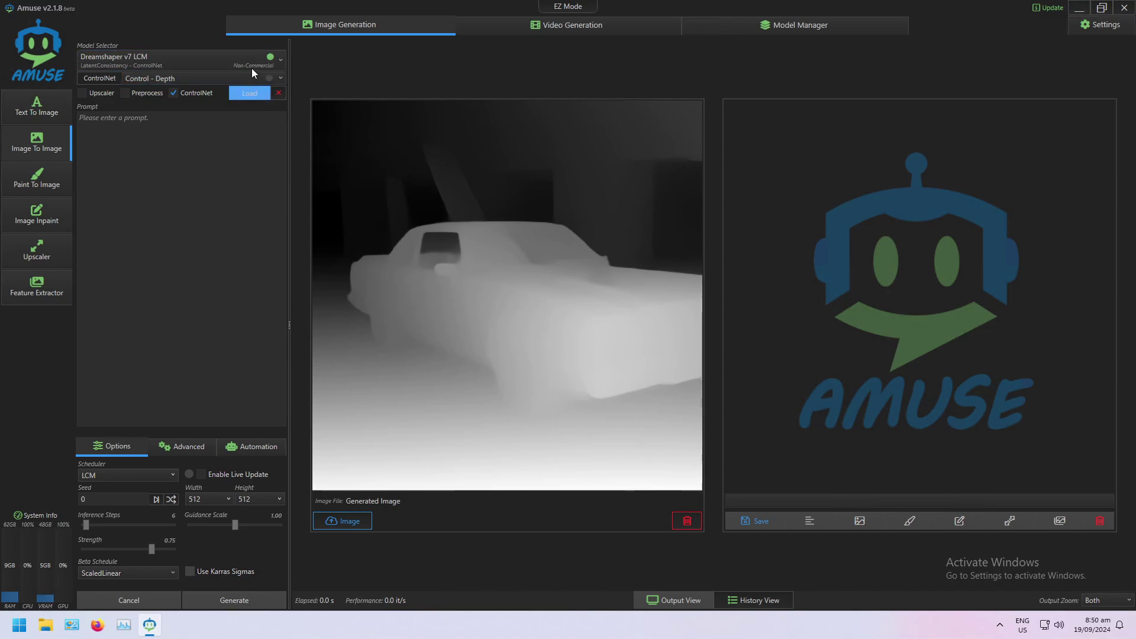
click(173, 211)
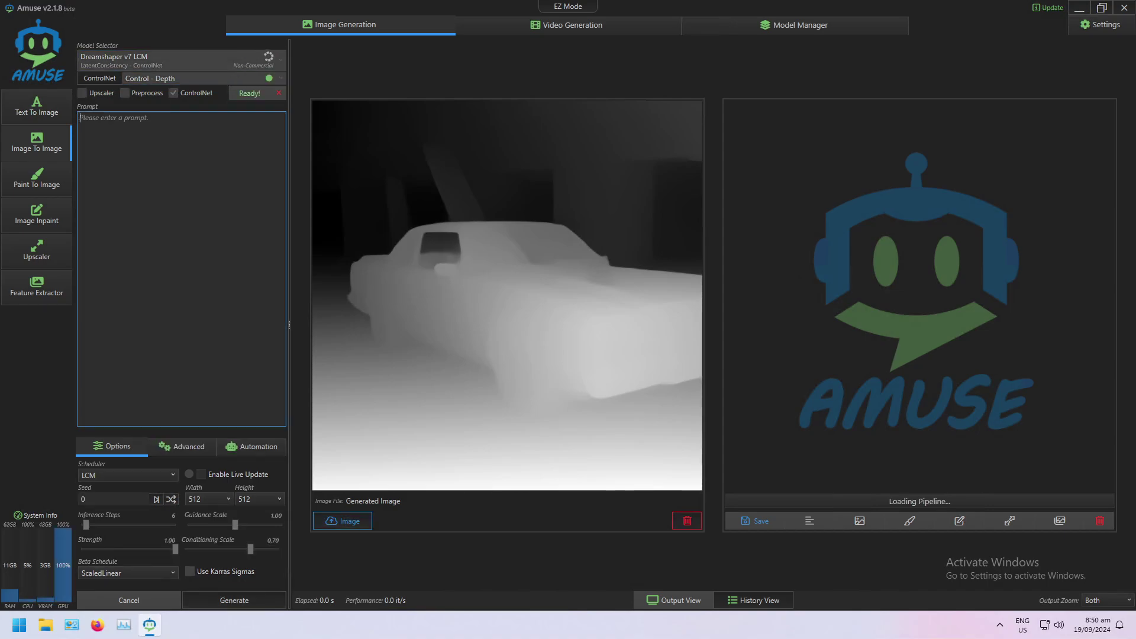
text(a co)
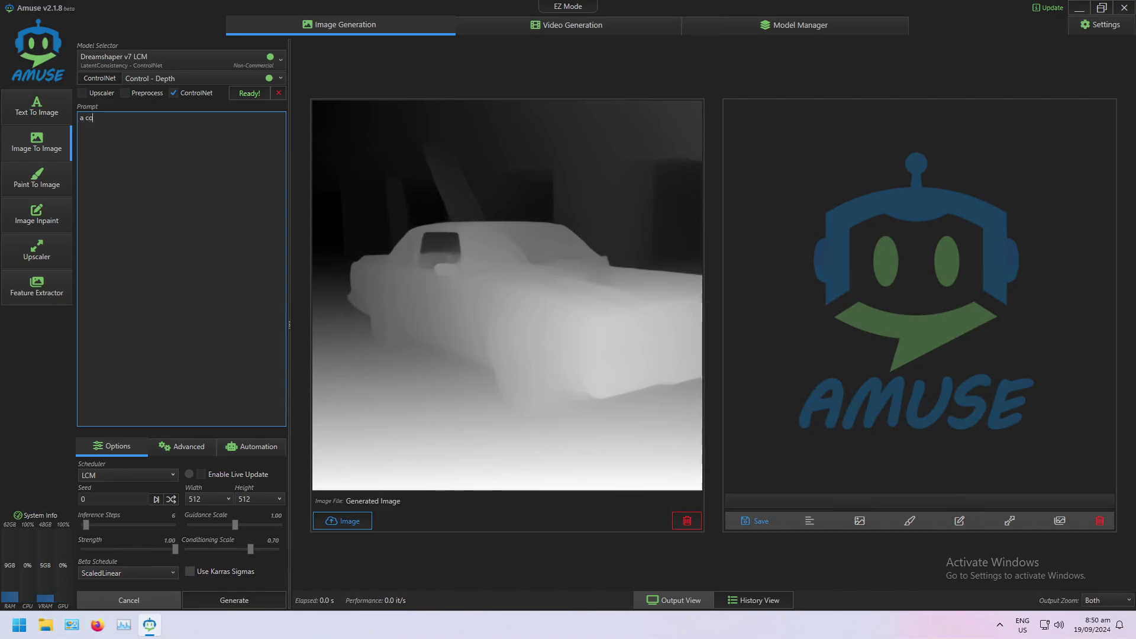
text(ol eighties car)
scroll(132, 525, up, 5)
scroll(134, 525, up, 4)
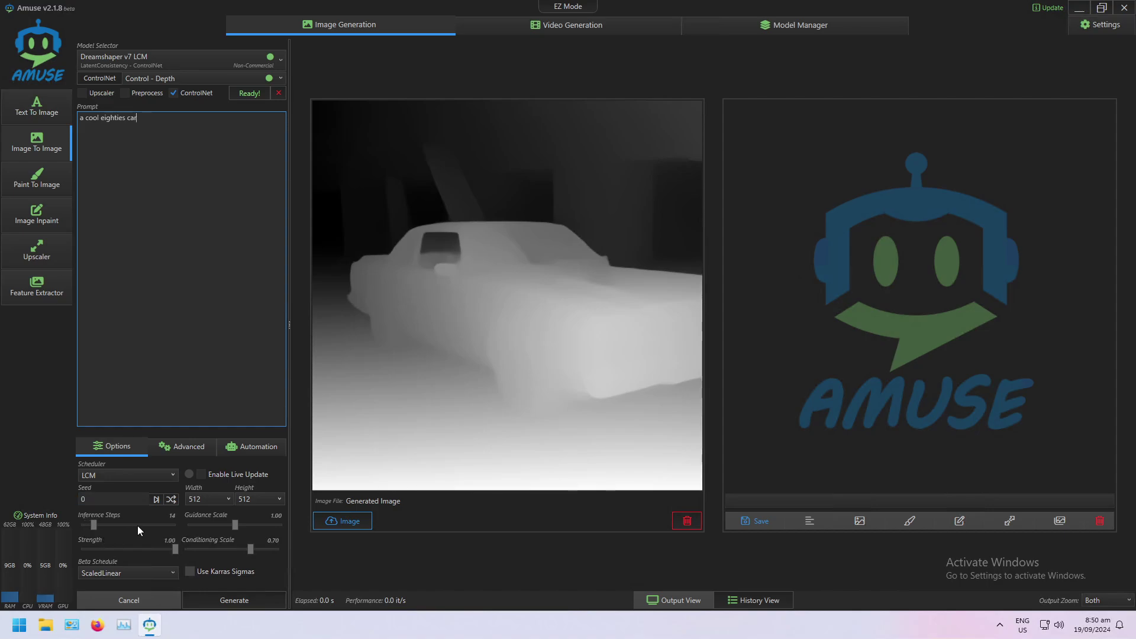
Generate several depth-guided car variations, then add 'black' to the prompt and regenerate
click(251, 606)
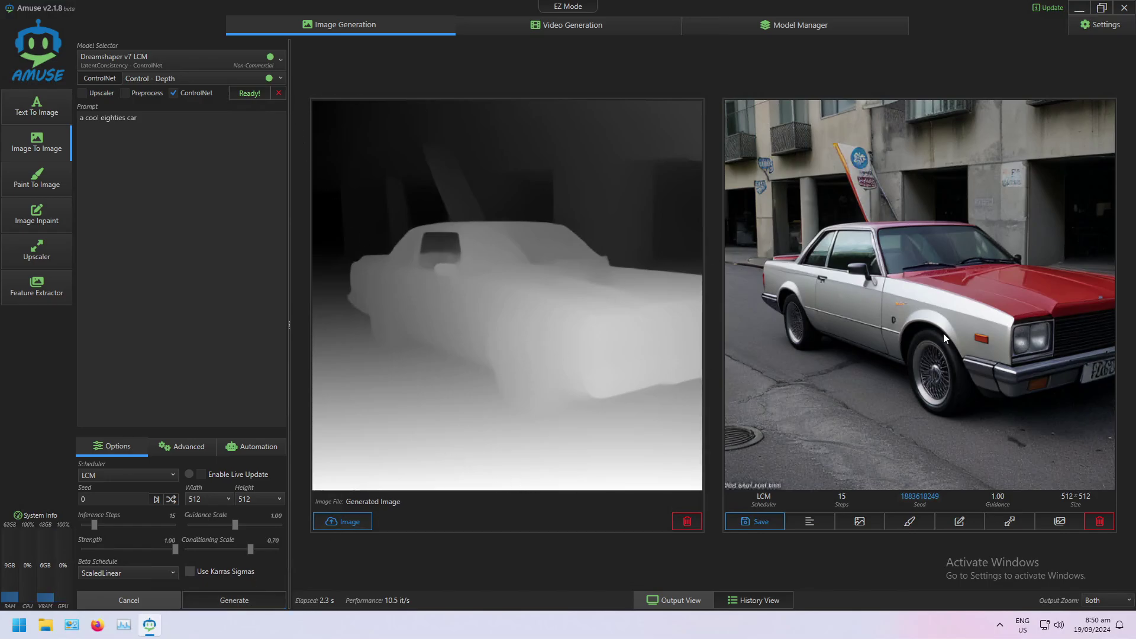
click(234, 600)
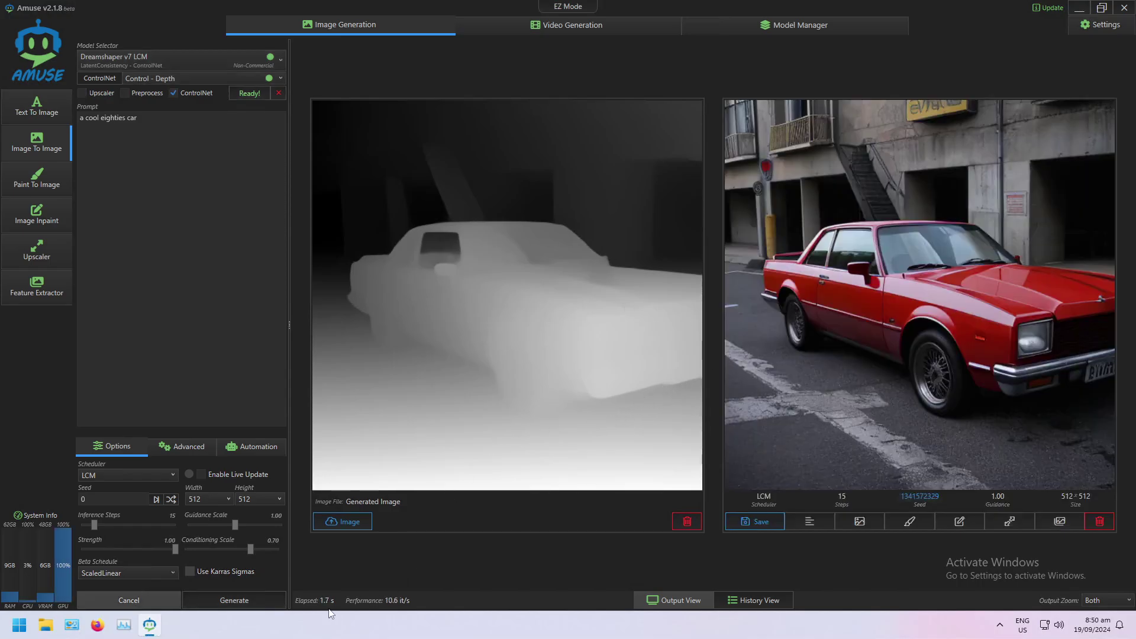
click(267, 601)
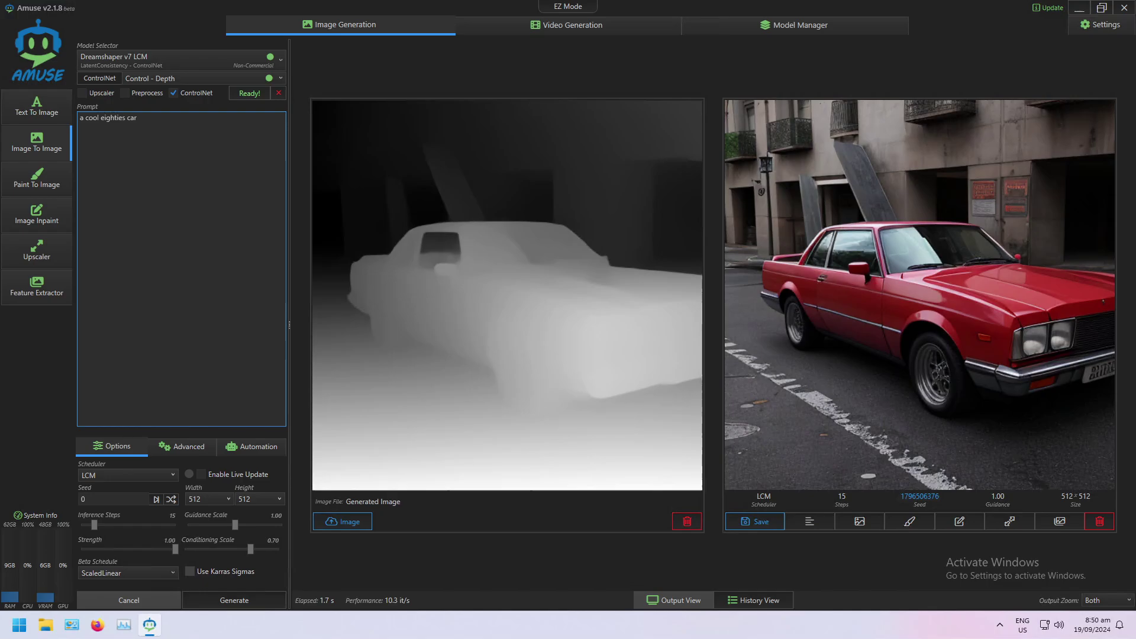
text(black)
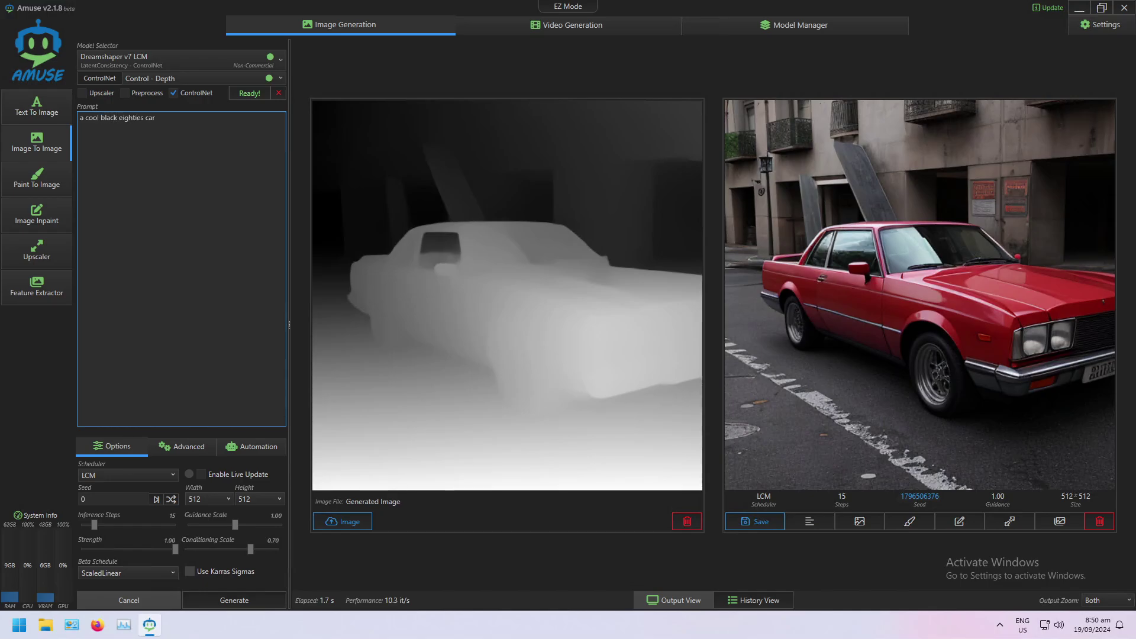
click(242, 591)
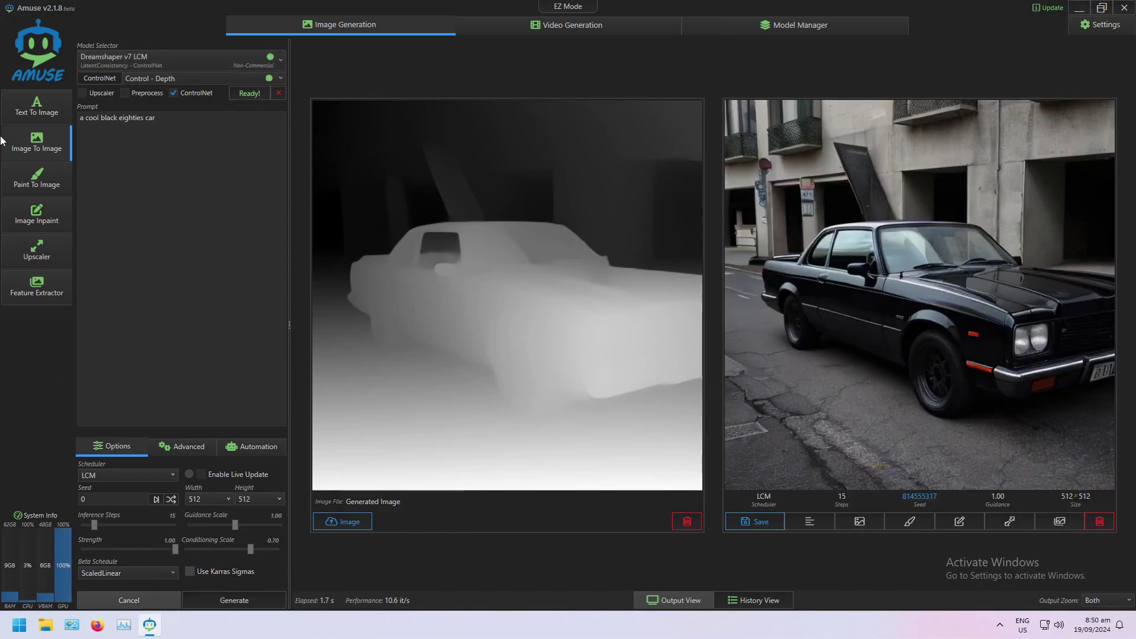
Replace the prompt with 'a futuristic cyberpunk car' and generate two neon-lit street variations
click(147, 117)
key(ctrl+a)
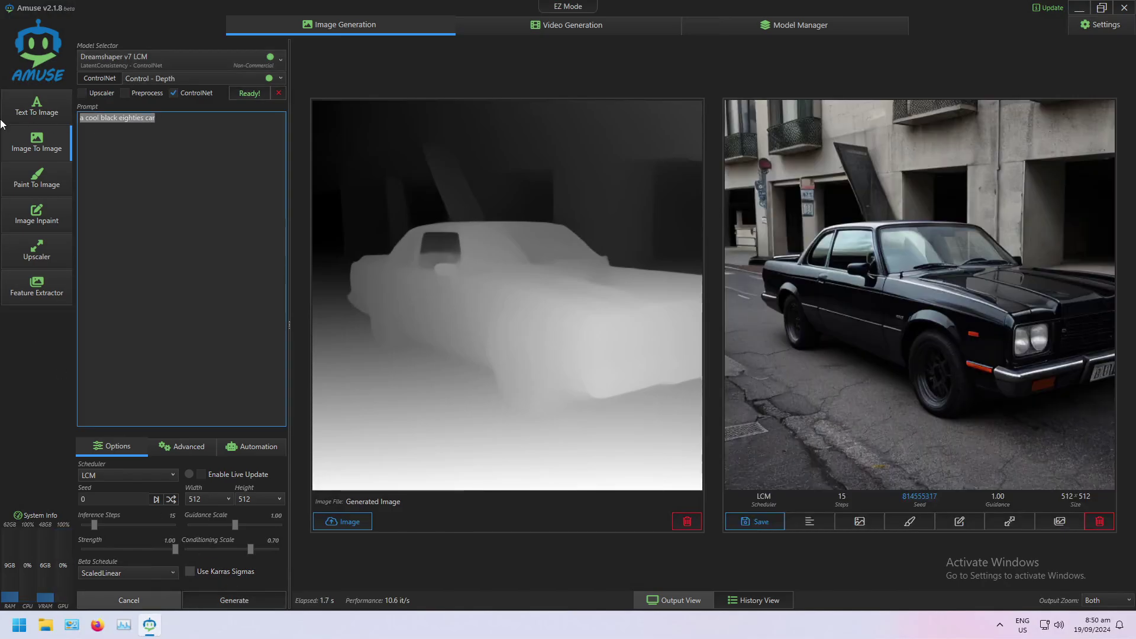
text(a futu)
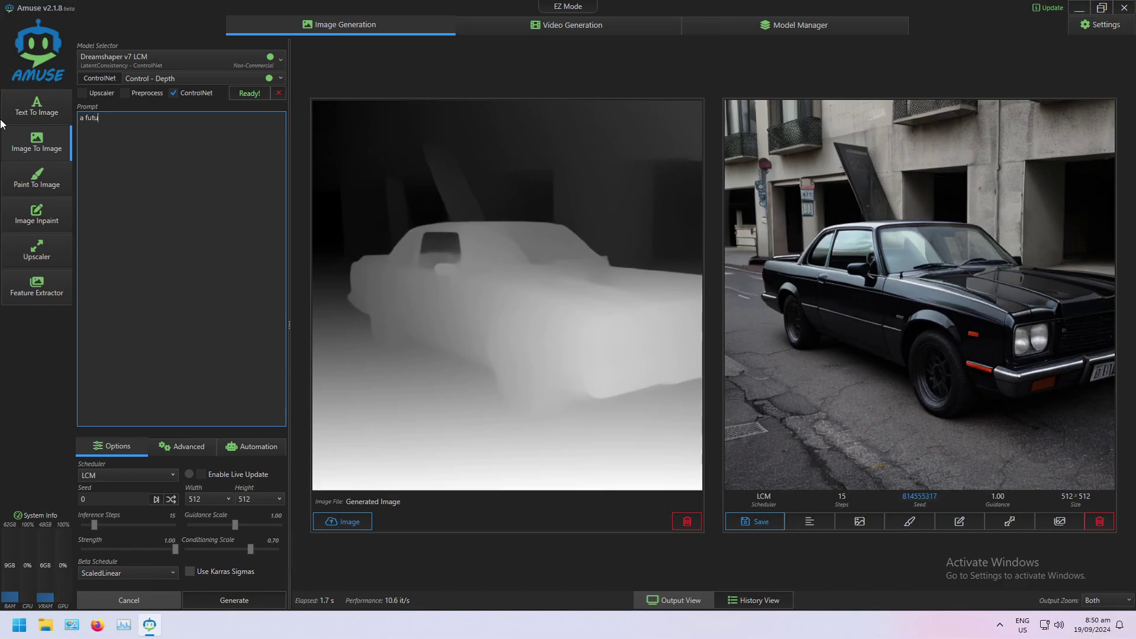
text(ristic cyberpunk car)
click(218, 598)
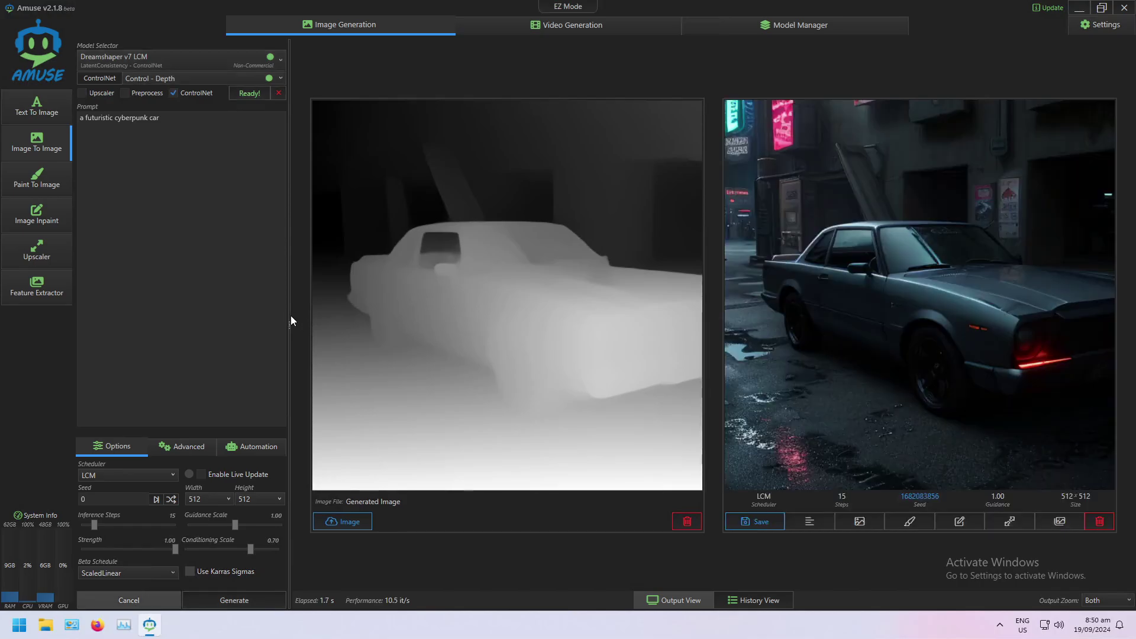
click(240, 599)
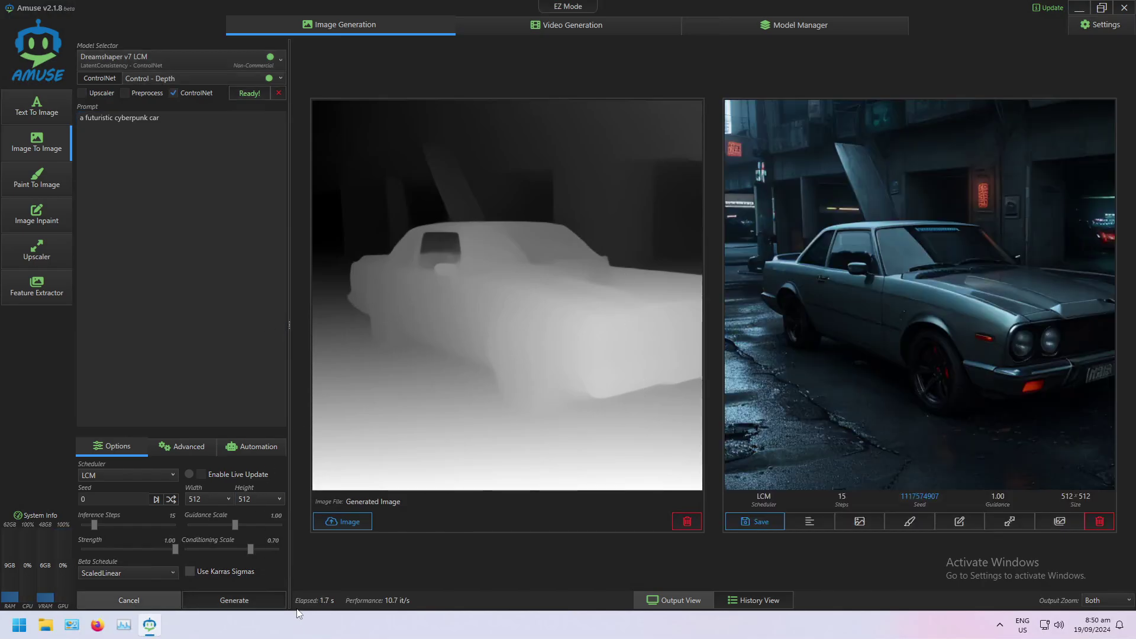
Load Extractor - Canny in the Feature Extractor and produce an edge map of the red car photo
click(52, 277)
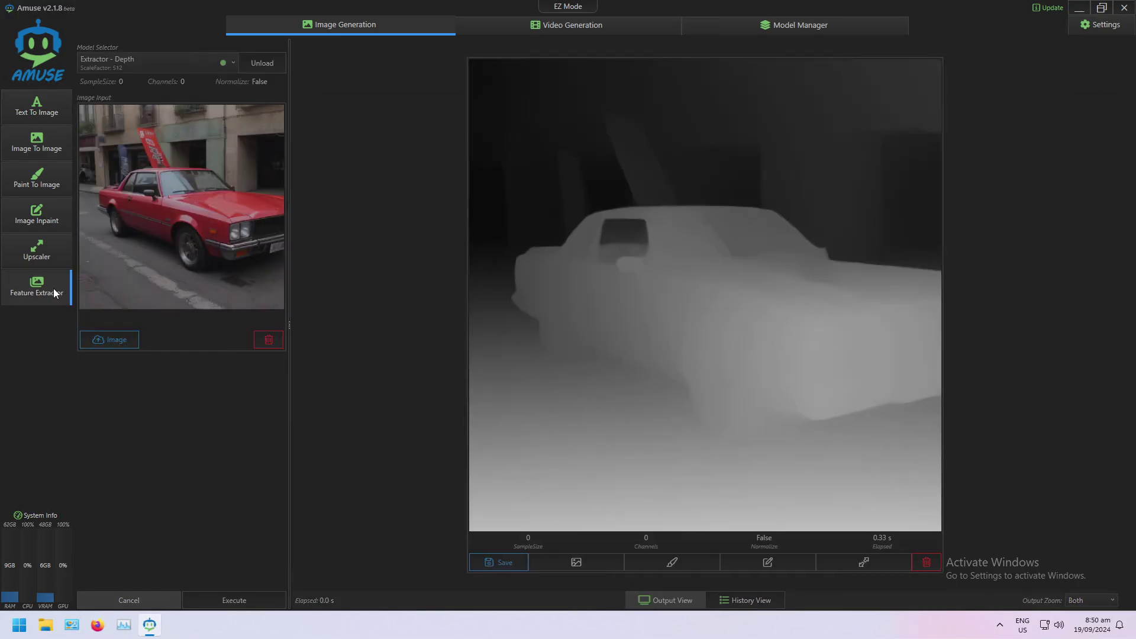
click(176, 61)
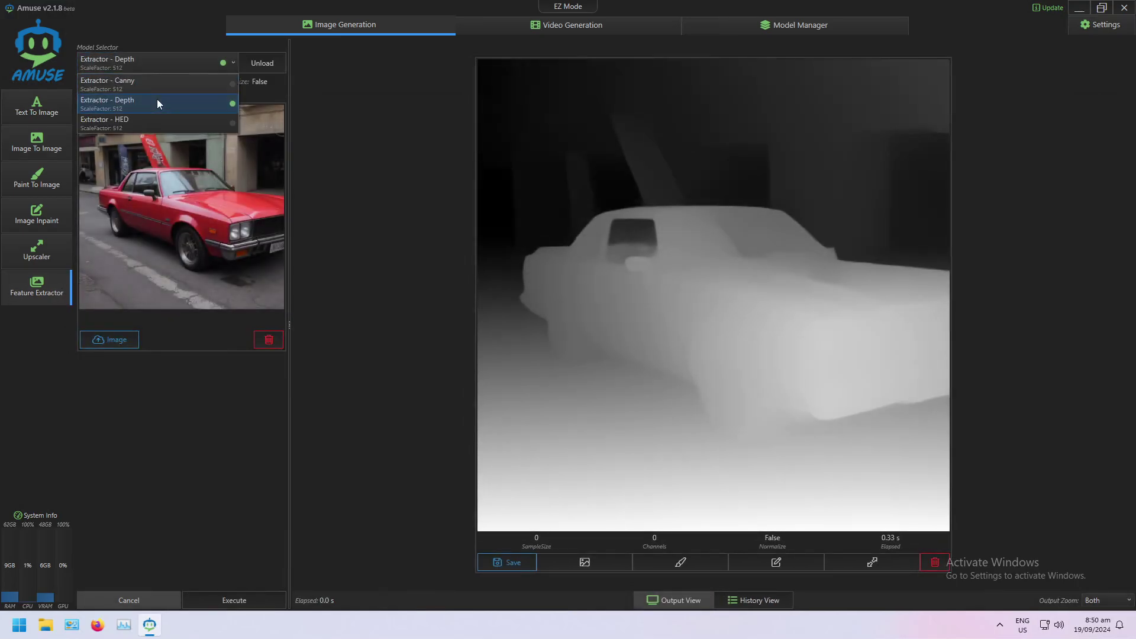
click(136, 83)
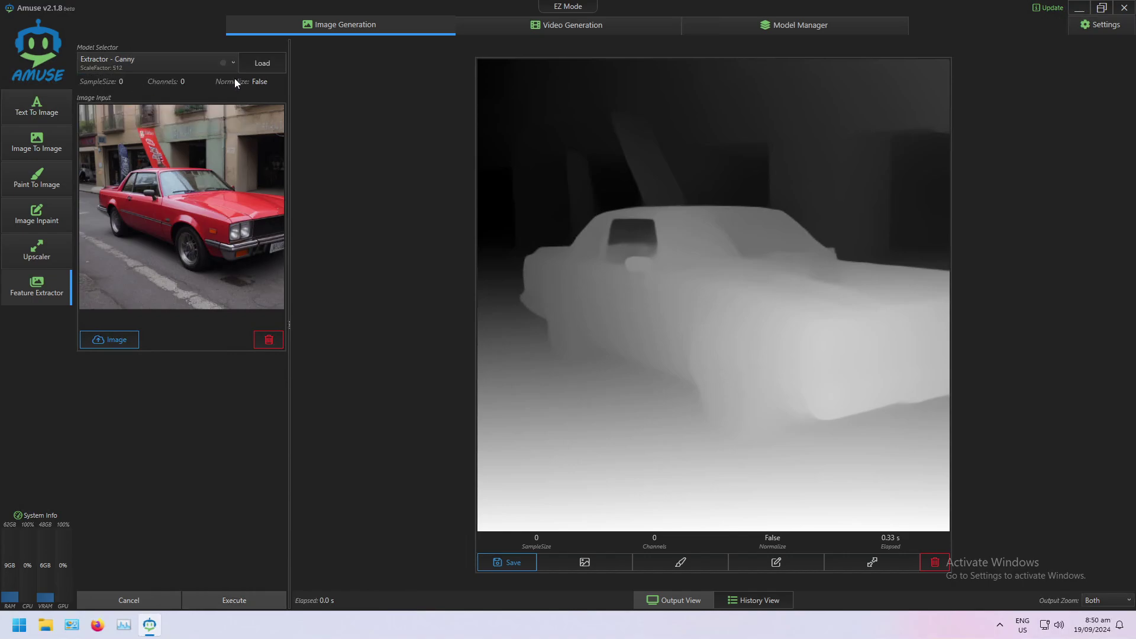
click(266, 63)
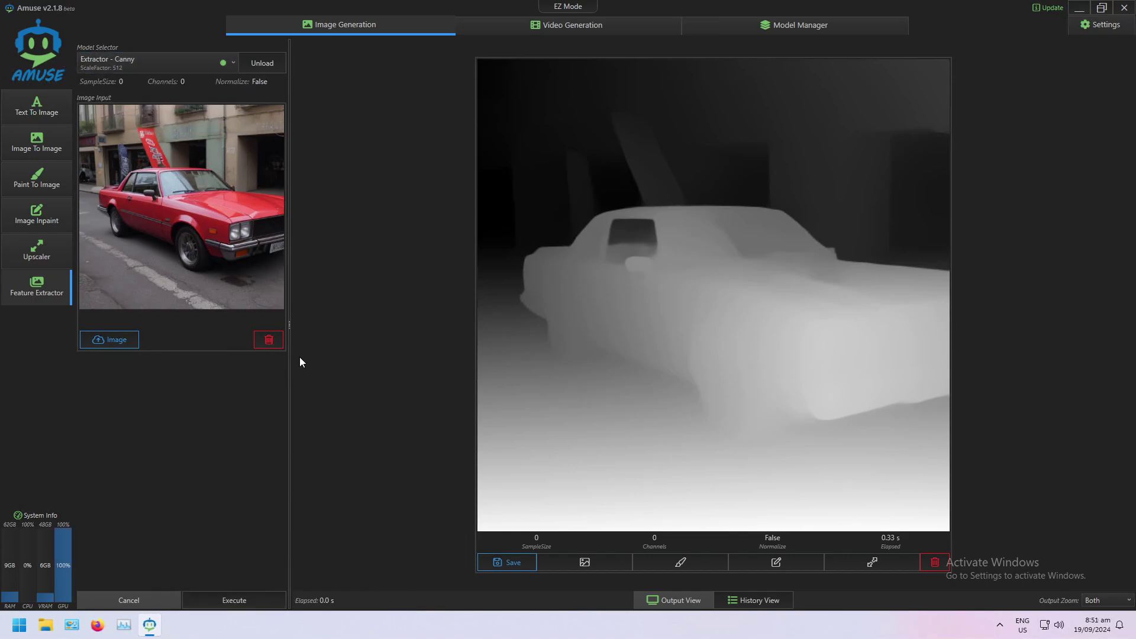
click(248, 599)
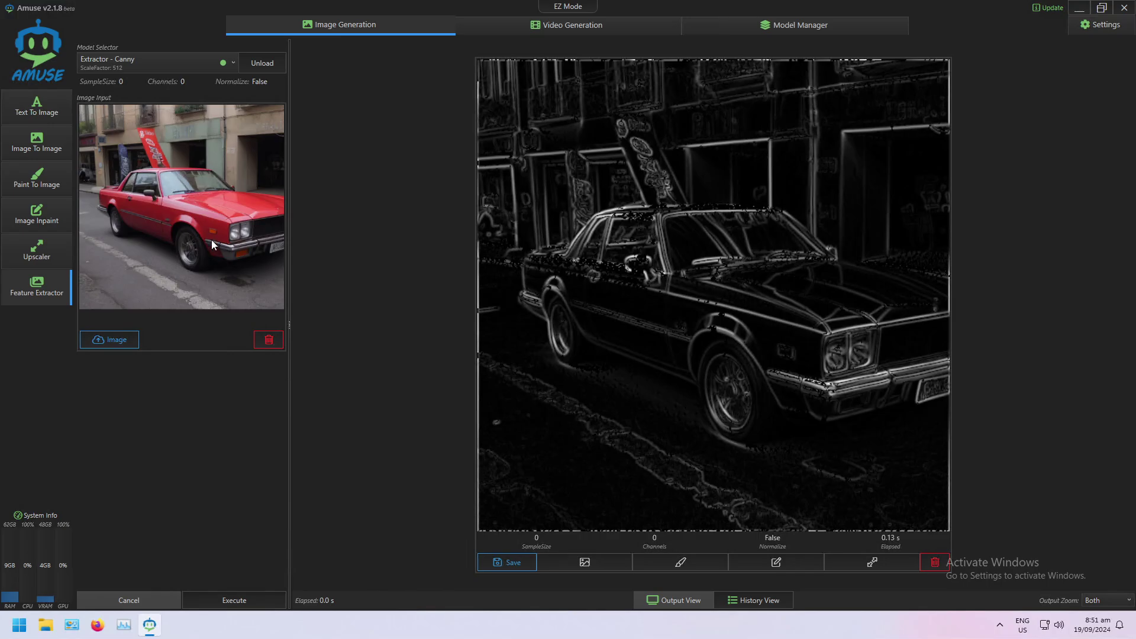
Send the edge map to Image To Image and load the Control - Canny ControlNet
click(605, 558)
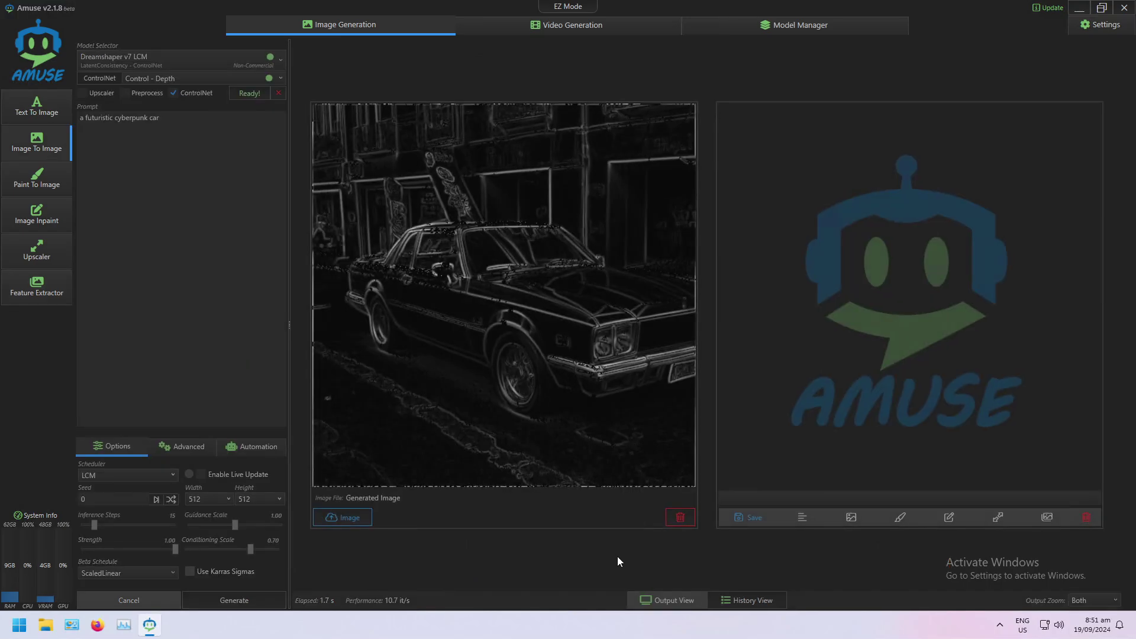
click(191, 78)
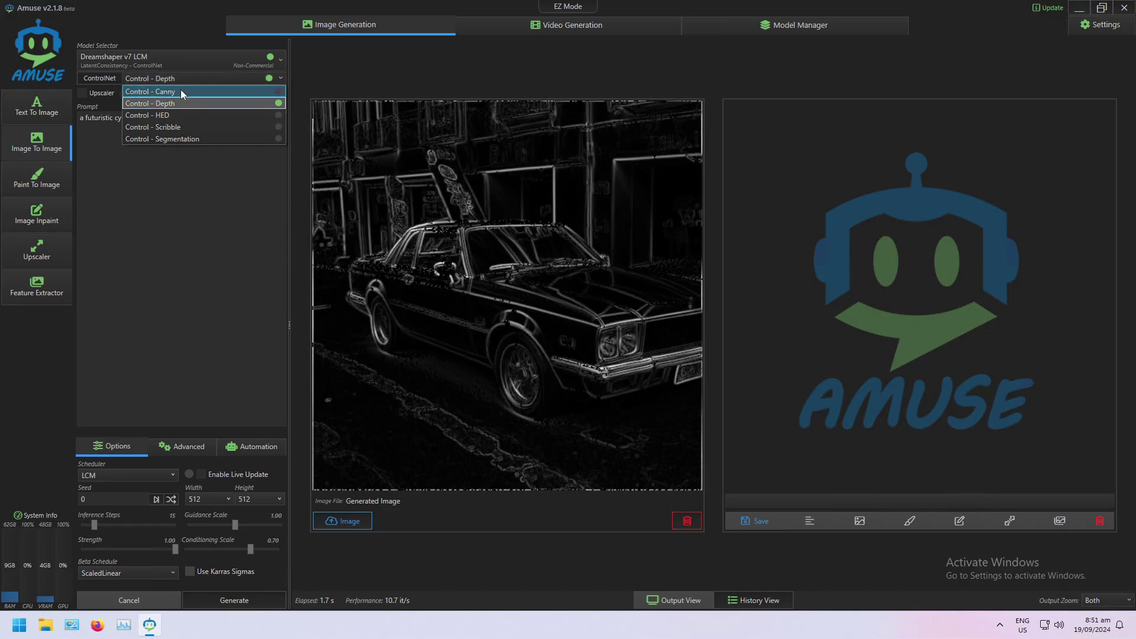
click(180, 91)
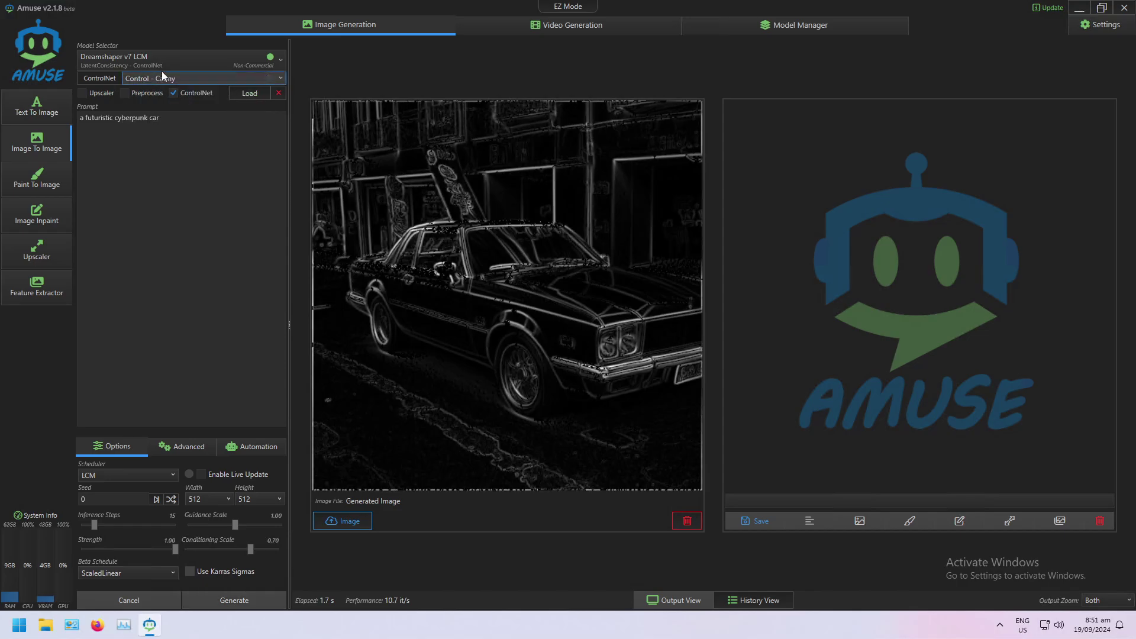
click(249, 94)
Set the prompt to 'a cool eighties car' and generate two Canny-guided car images
click(246, 342)
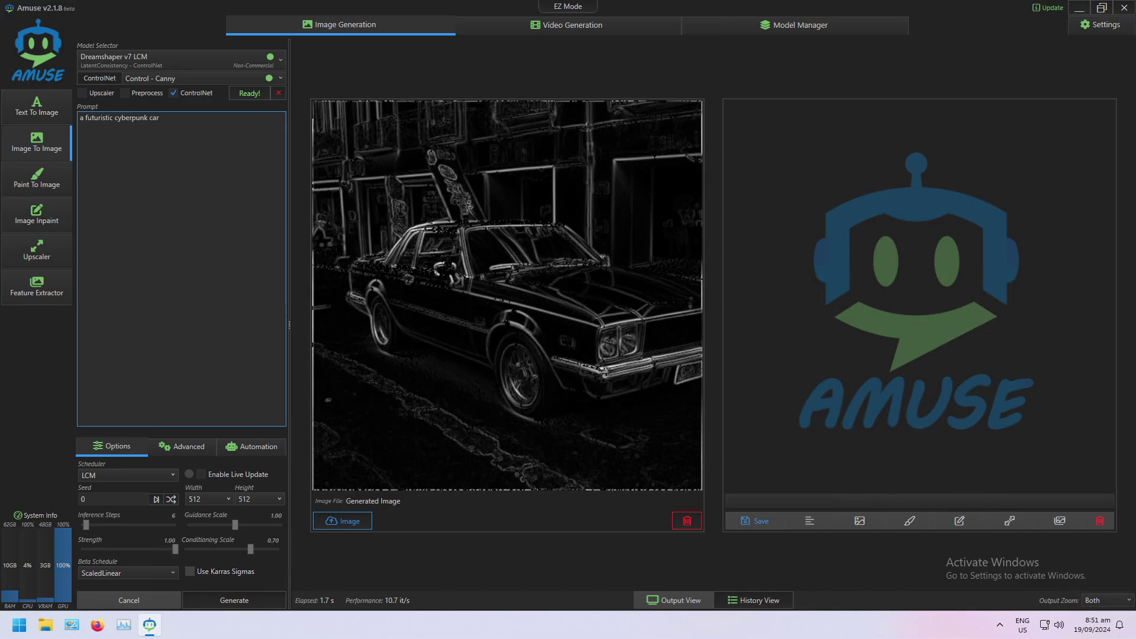
key(ctrl+a)
text(aa coo)
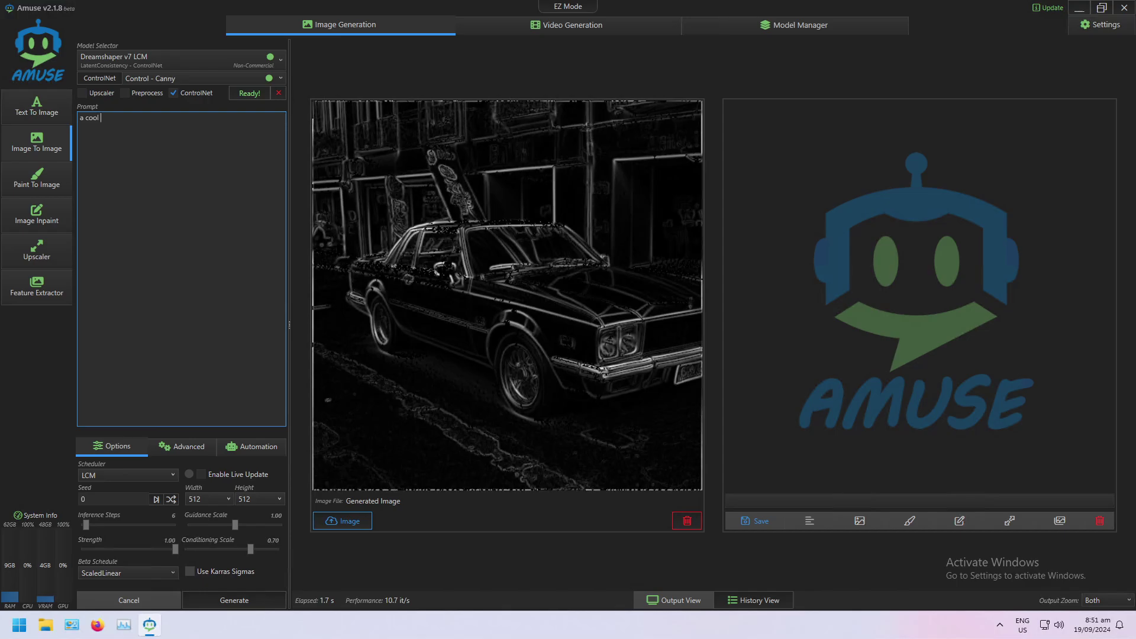
text(l eightioes)
key(BackSpace)
key(BackSpace)
text(ies car)
click(234, 599)
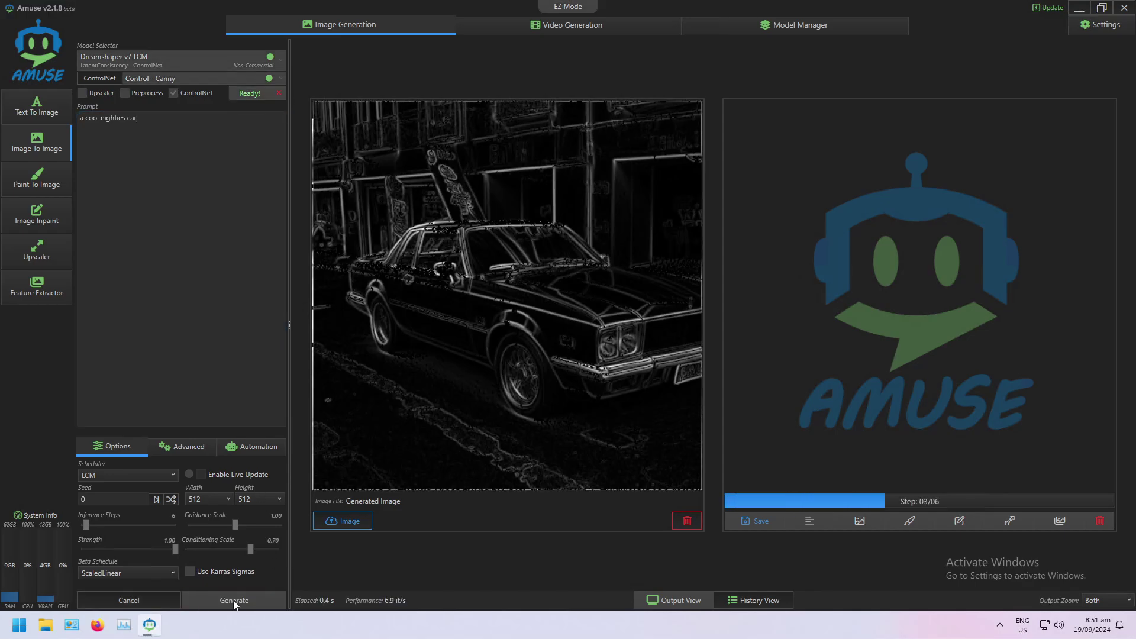
click(234, 601)
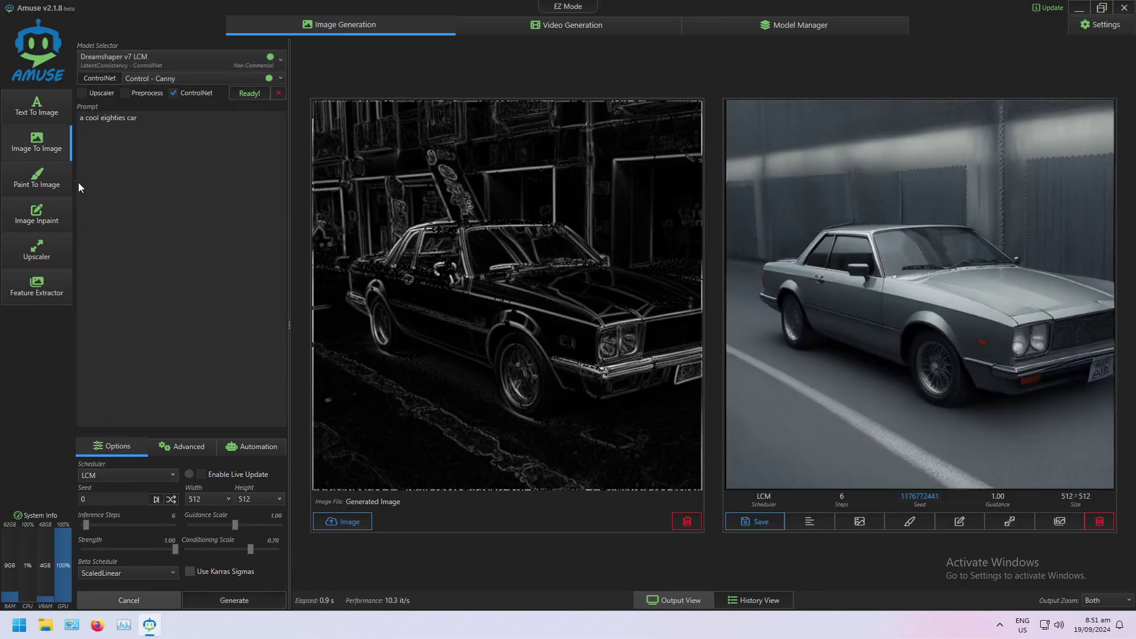
Change the prompt to 'a futuristic car' and generate two futuristic sports car variations
click(106, 114)
key(ctrl+a)
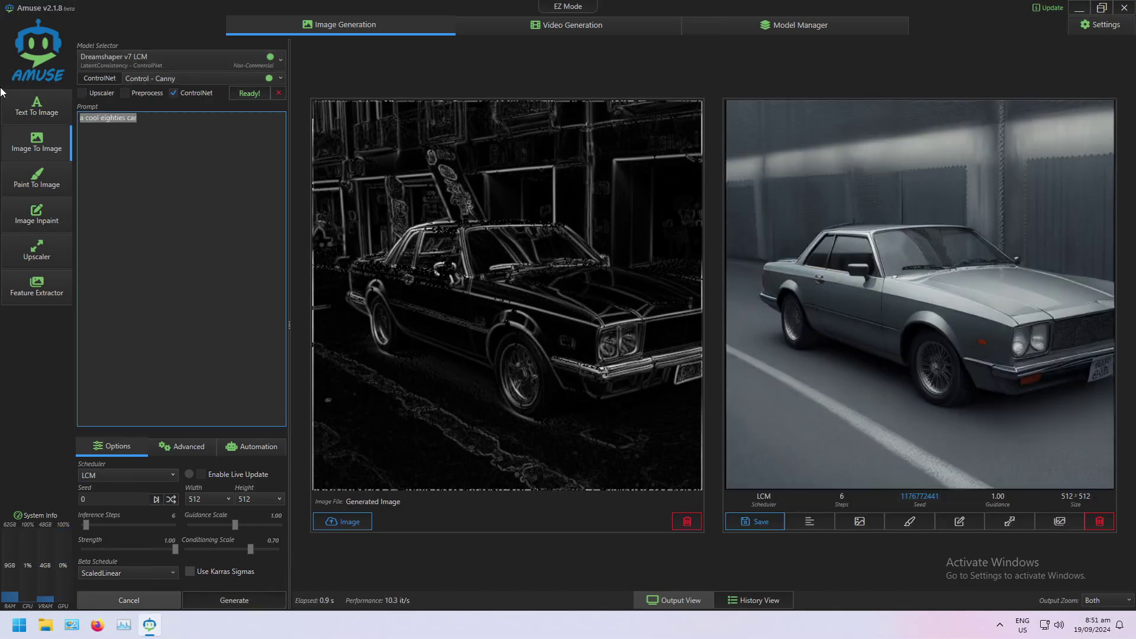
text(a futuristic car)
click(267, 598)
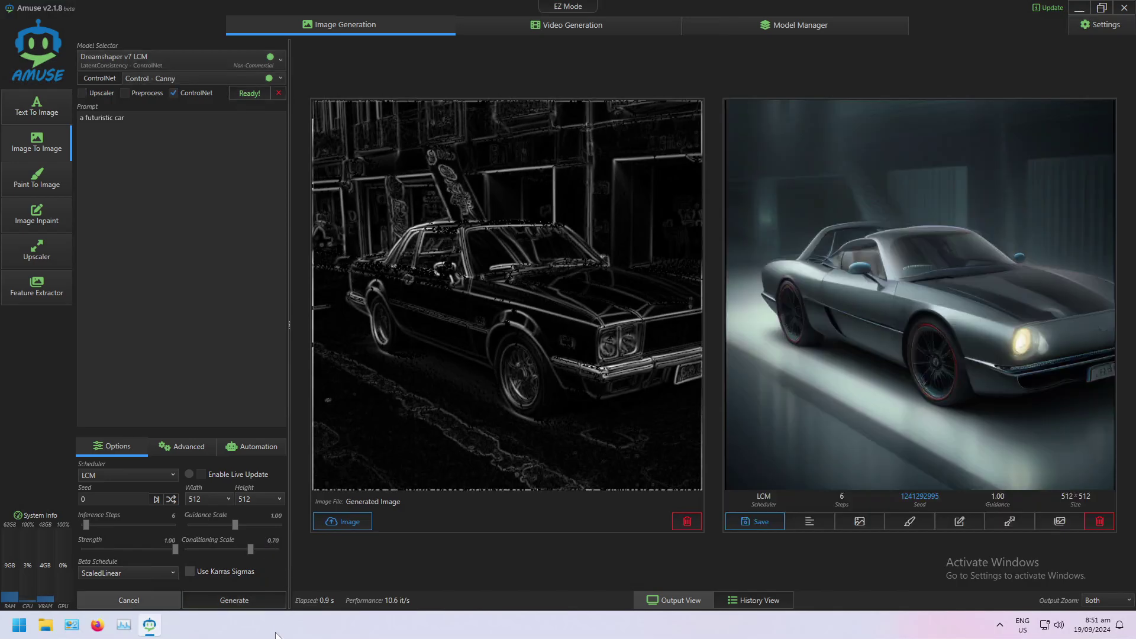
click(257, 602)
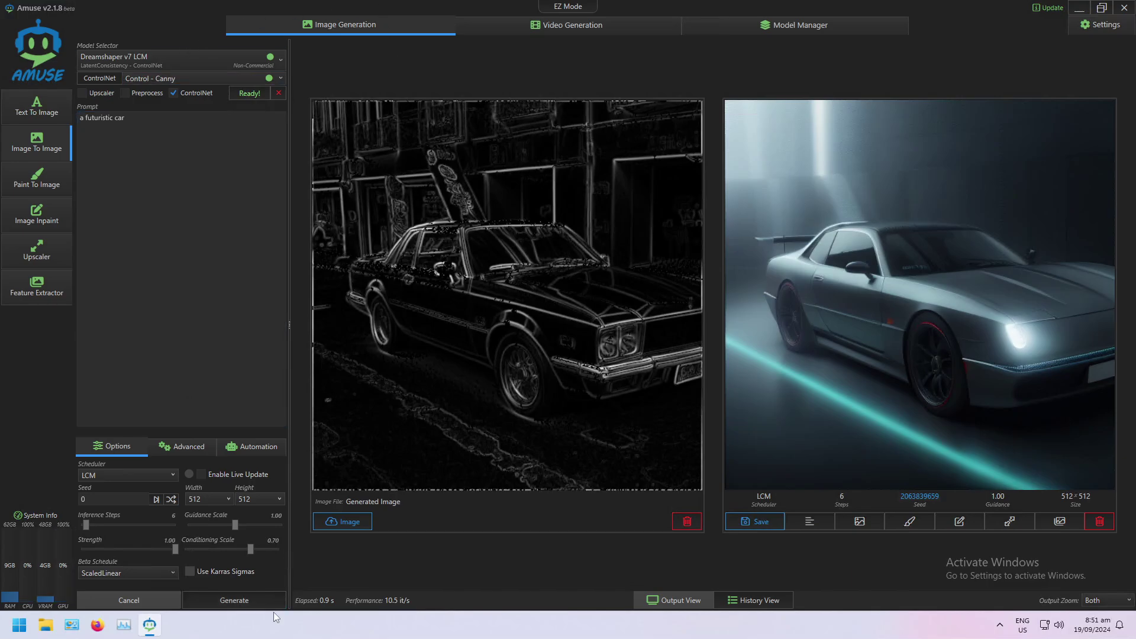
Create an HED soft-edge map of the red car with Extractor - HED and send it to Image To Image
click(36, 290)
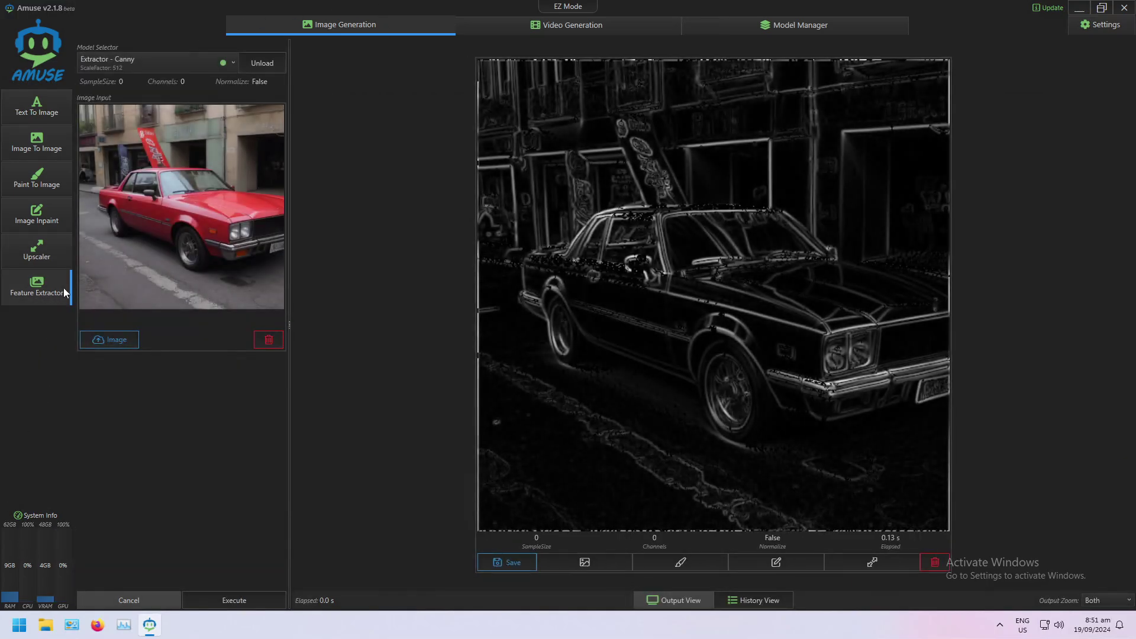
click(148, 65)
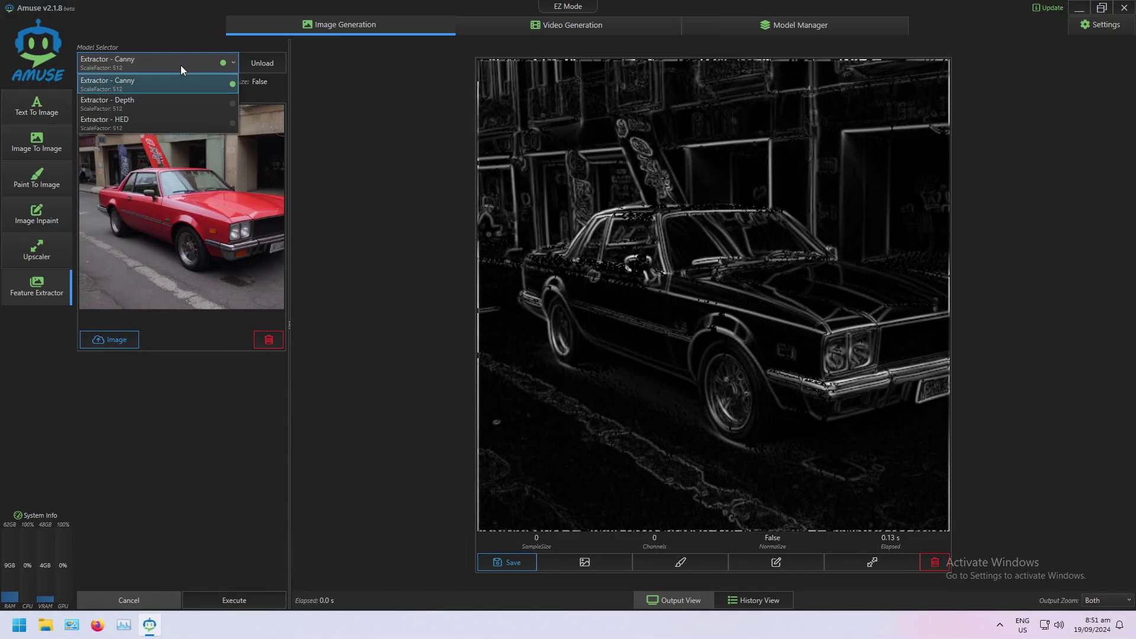
click(122, 126)
click(256, 65)
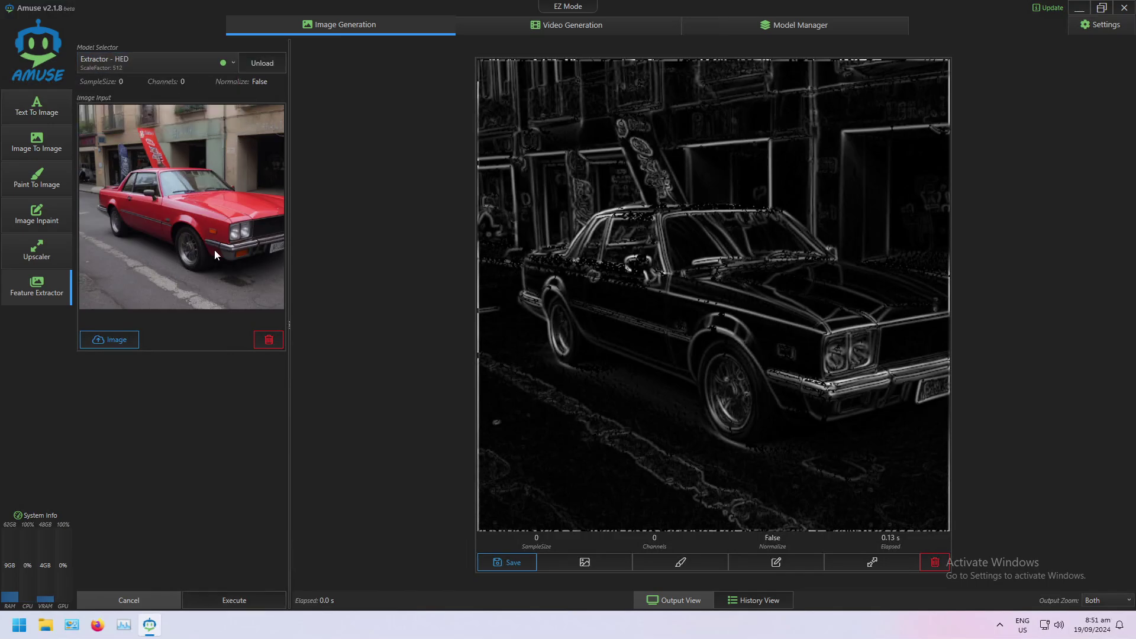
click(259, 598)
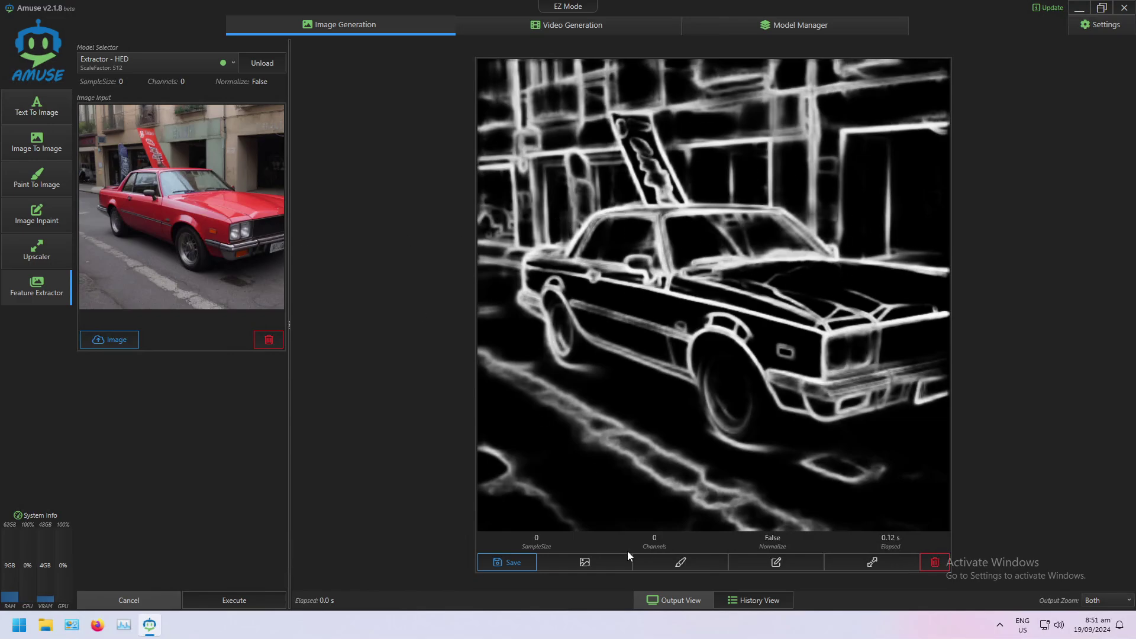
click(591, 559)
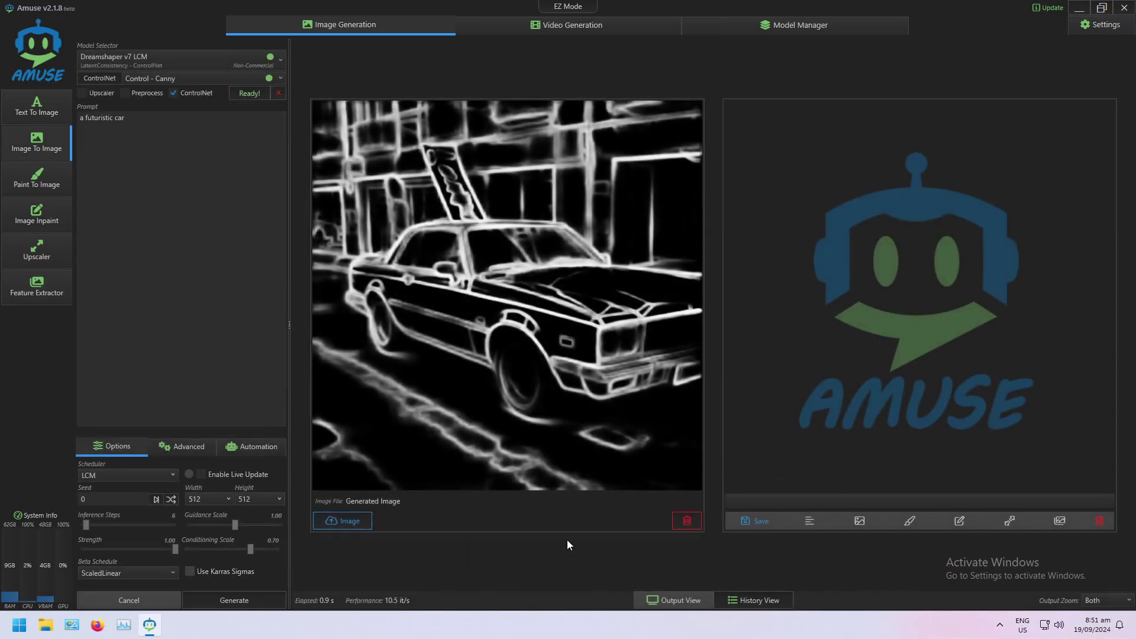
Load the Control - HED ControlNet and generate a car from the HED map
click(214, 82)
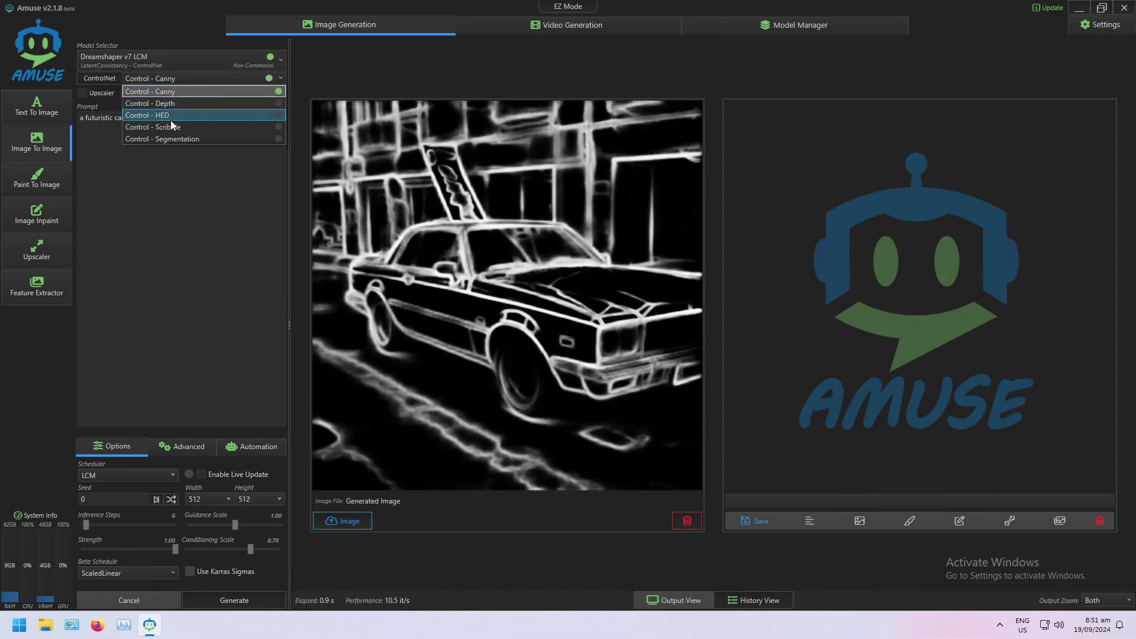
click(170, 119)
click(247, 92)
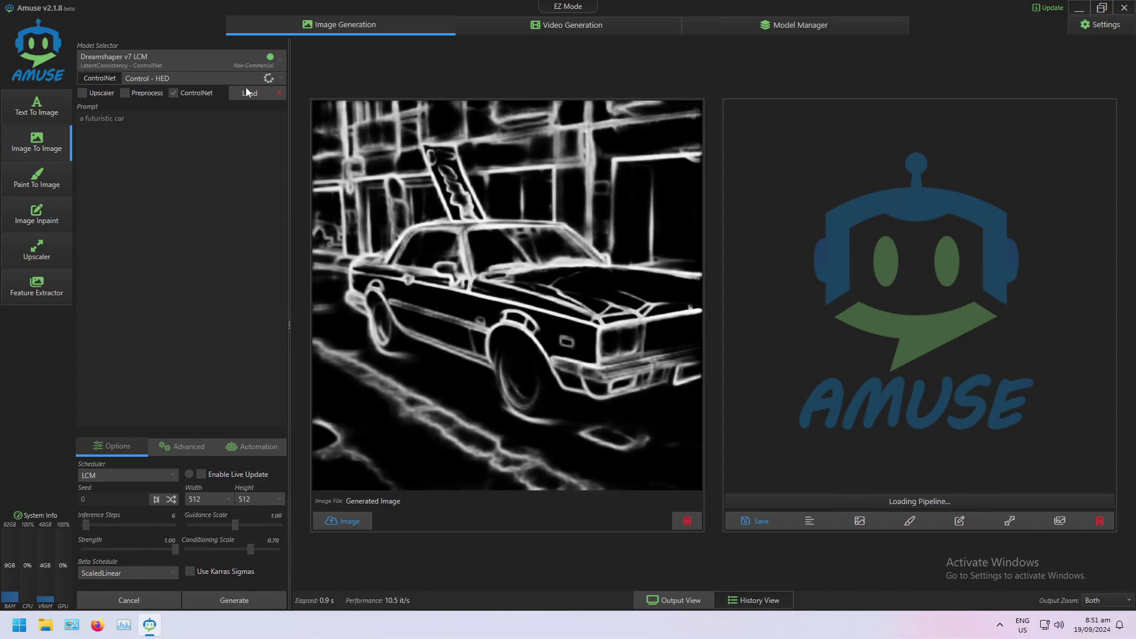
click(246, 597)
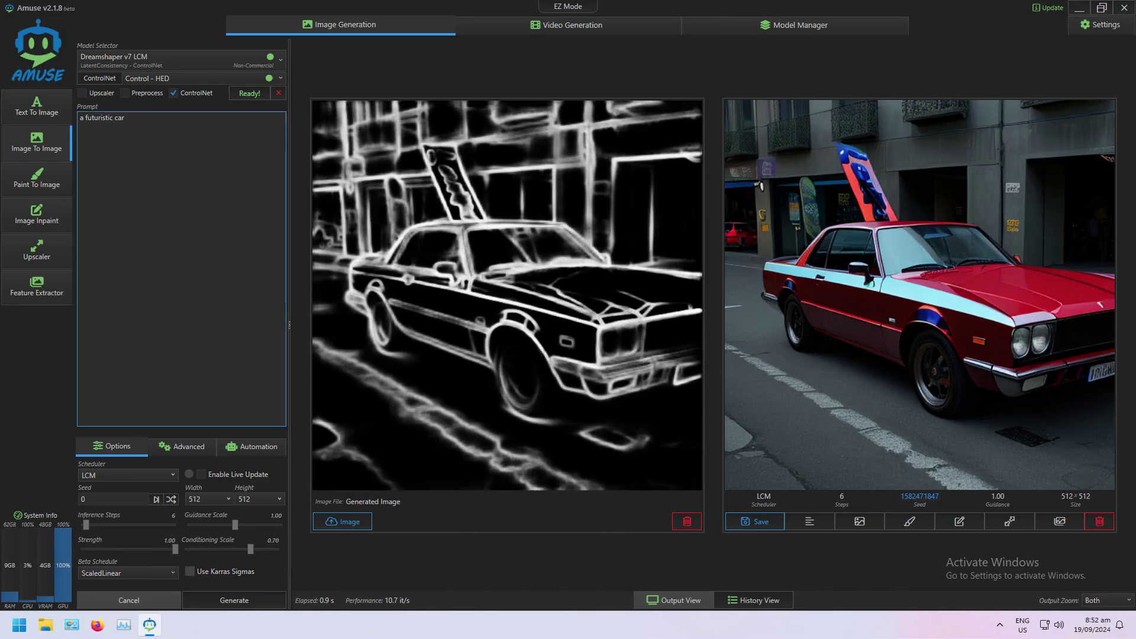
Change the prompt to 'a cool eighties car' and generate a red-and-blue eighties car
key(ctrl+a)
text(a coolr)
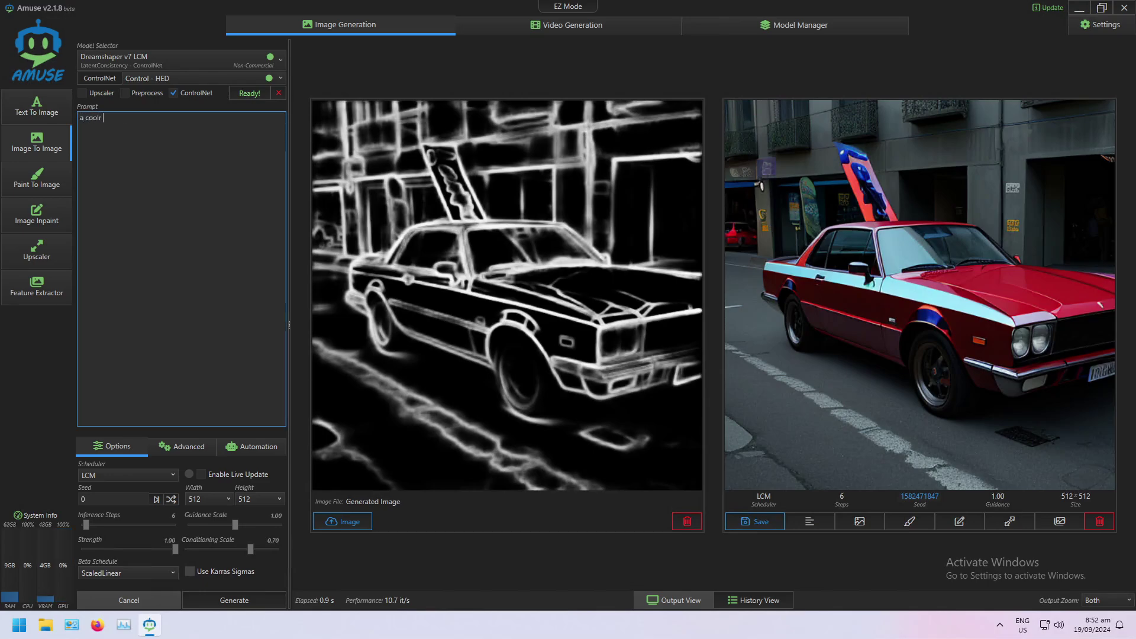
key(BackSpace)
key(BackSpace)
key(BackSpace)
text(eight)
click(234, 599)
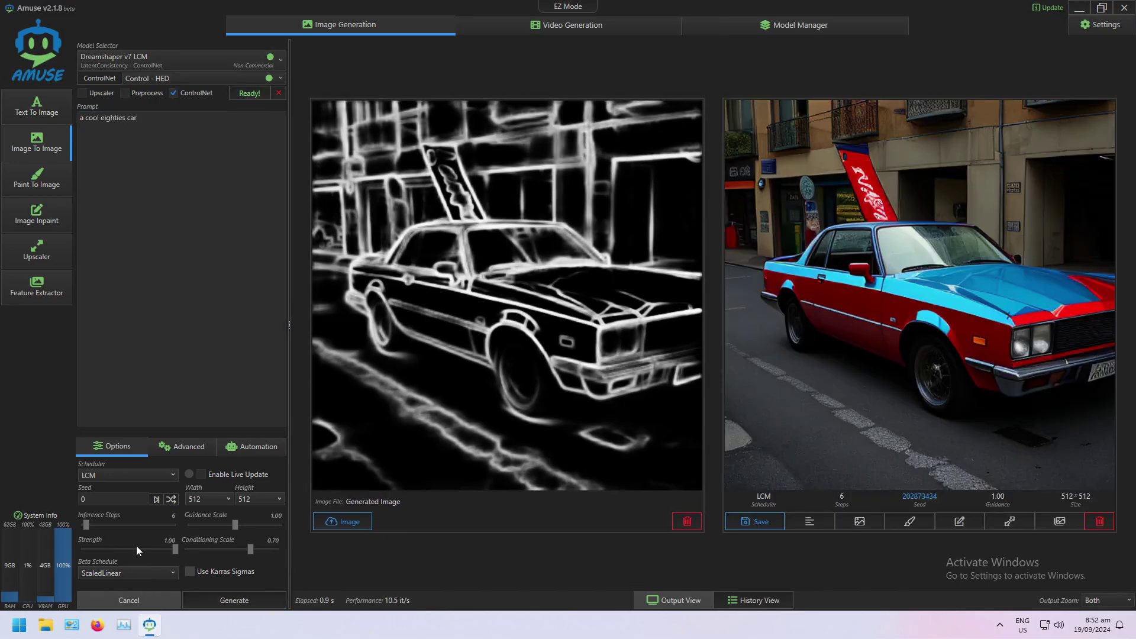